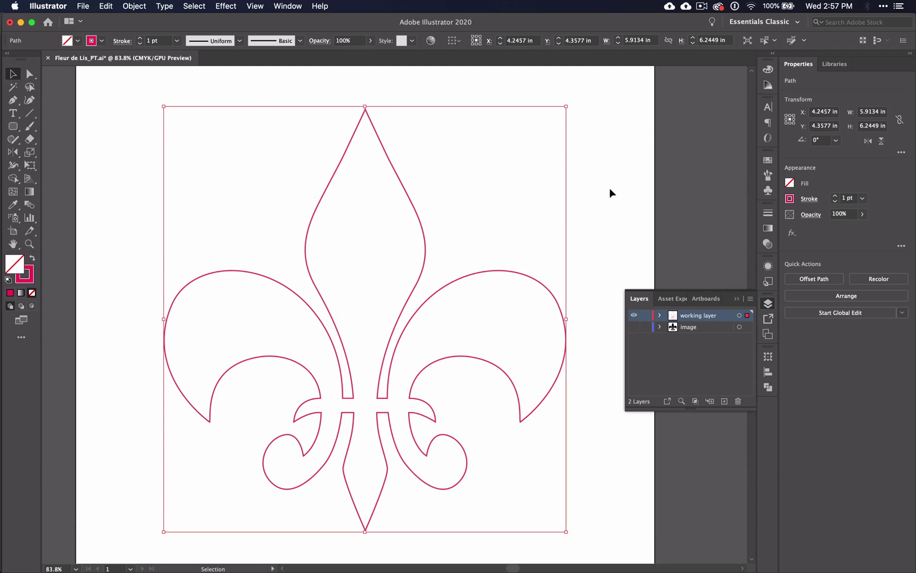
Shrink the Illustrator window from its right edge so the desktop shows beside it
{"action": "left_click_drag", "start_coordinate": [914, 157], "coordinate": [722, 208]}
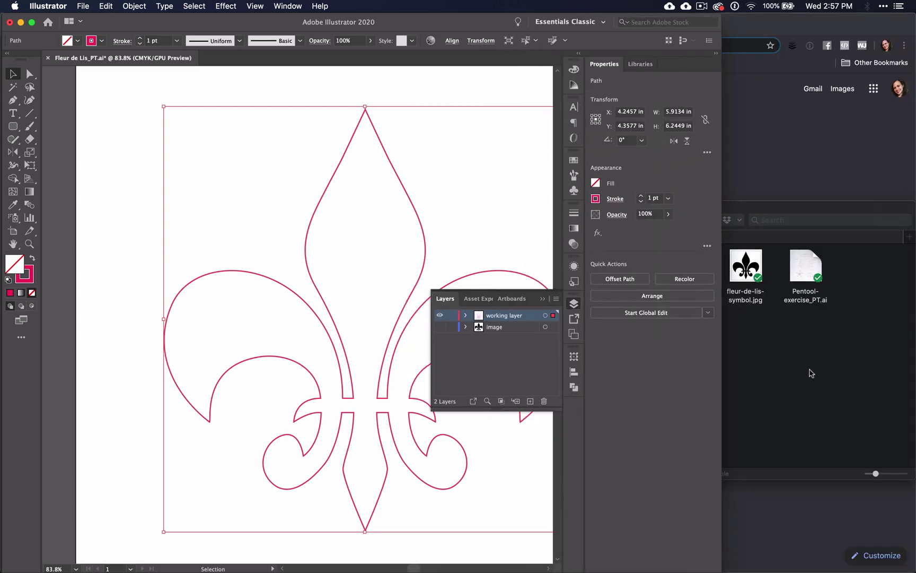
Select bee.jpg in the Assignments_PT folder and Quick Look the pencil sketch, then close the preview
{"action": "left_click", "coordinate": [810, 372]}
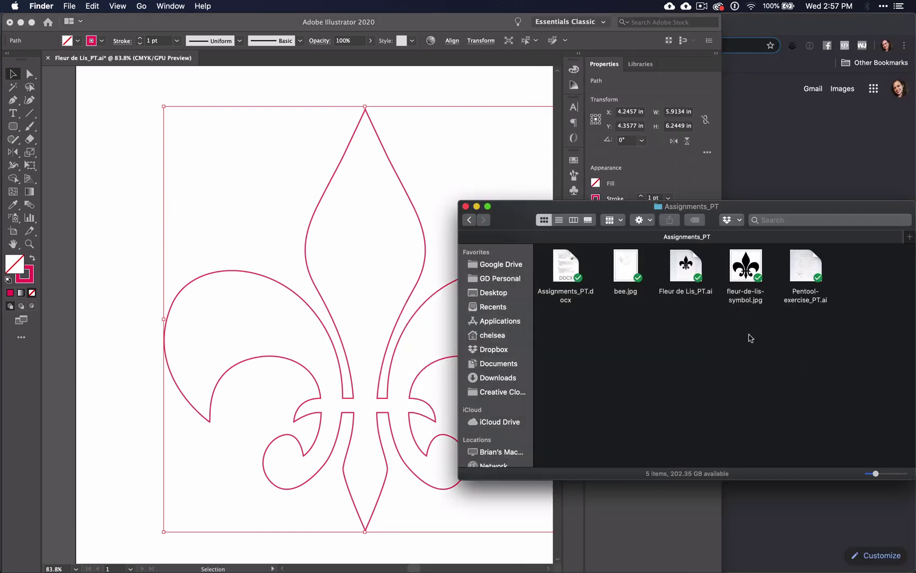
{"action": "left_click", "coordinate": [625, 262]}
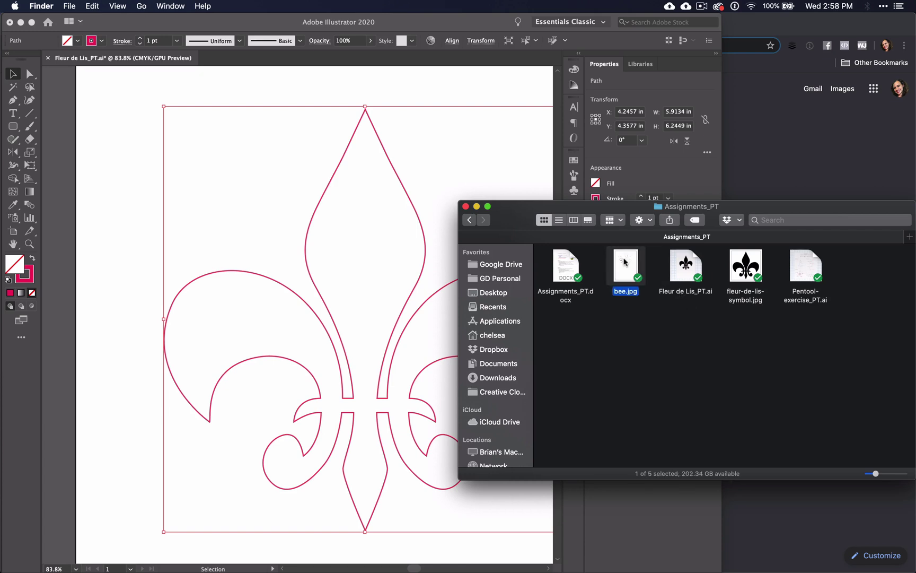
{"action": "key", "text": "space"}
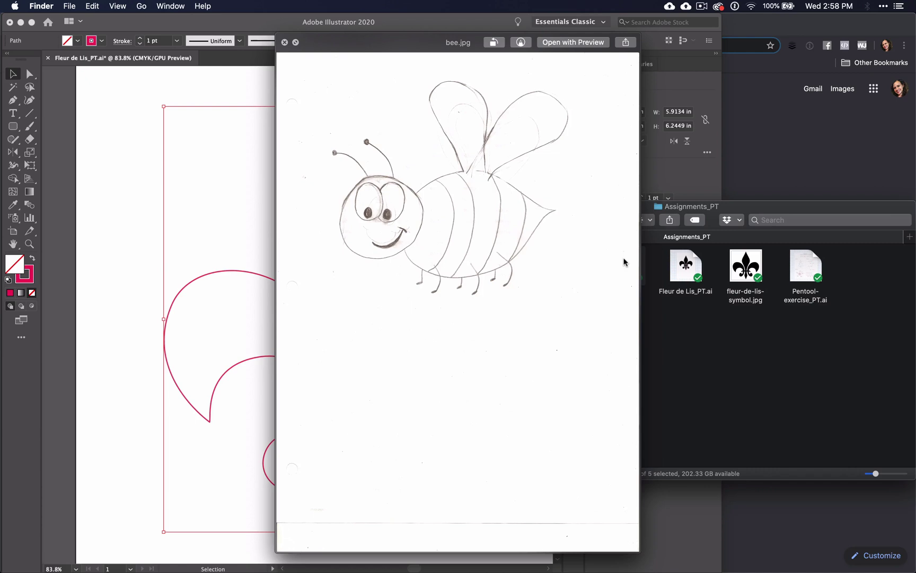
{"action": "key", "text": "space"}
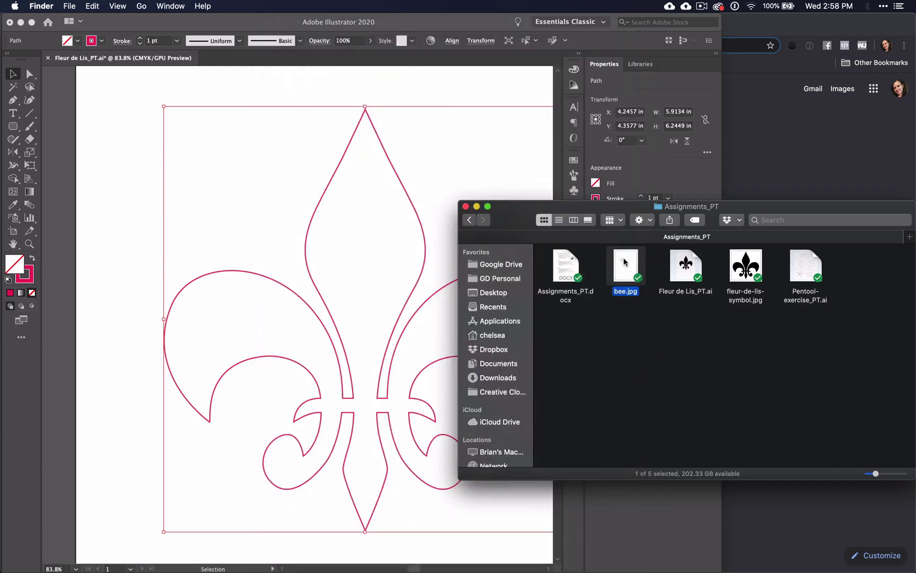
Add a new layer named 'drawing' and lock the working and image layers
{"action": "left_click", "coordinate": [508, 154]}
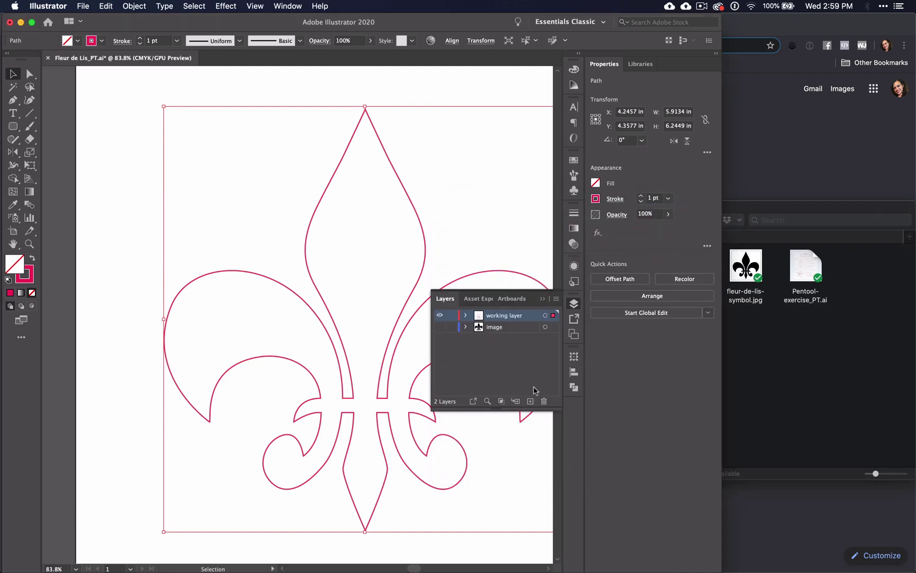
{"action": "left_click", "coordinate": [530, 401]}
{"action": "double_click", "coordinate": [495, 316]}
{"action": "type", "text": "drawing"}
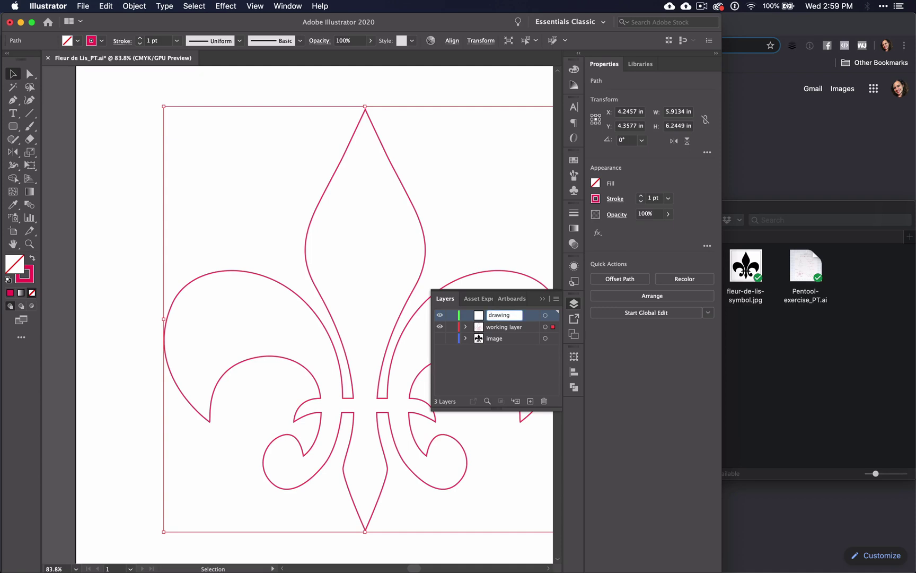
{"action": "left_click", "coordinate": [530, 318]}
{"action": "left_click", "coordinate": [450, 327]}
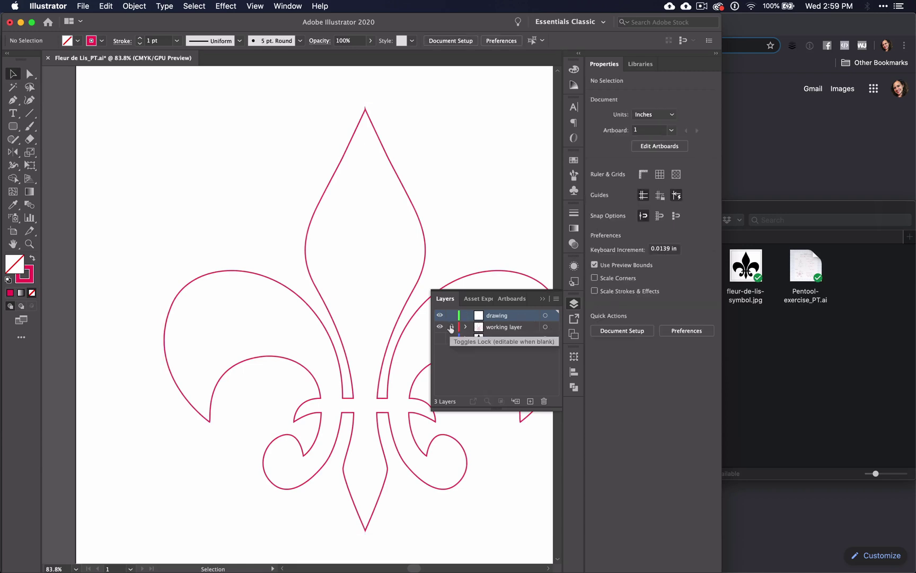
{"action": "left_click", "coordinate": [452, 339]}
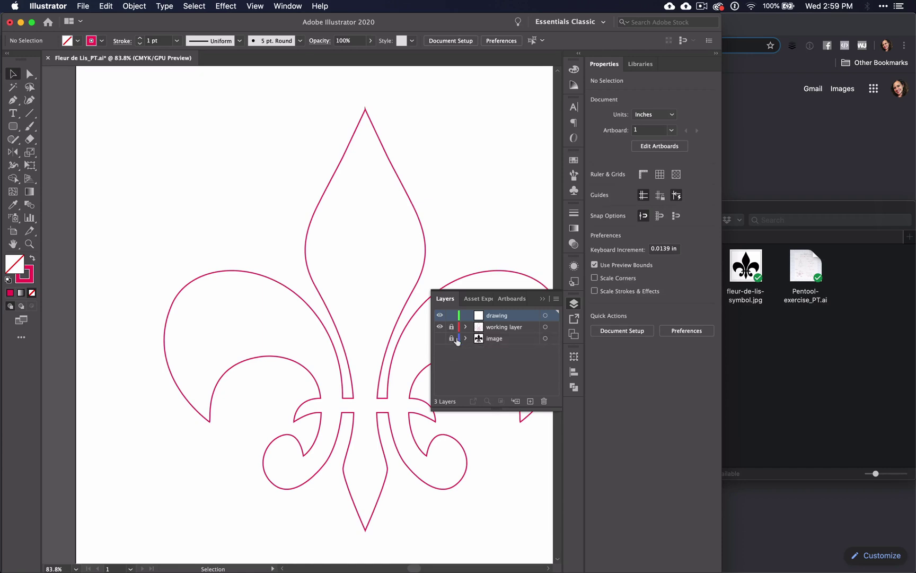
Add a second artboard and drag bee.jpg from Finder onto it
{"action": "left_click", "coordinate": [512, 299]}
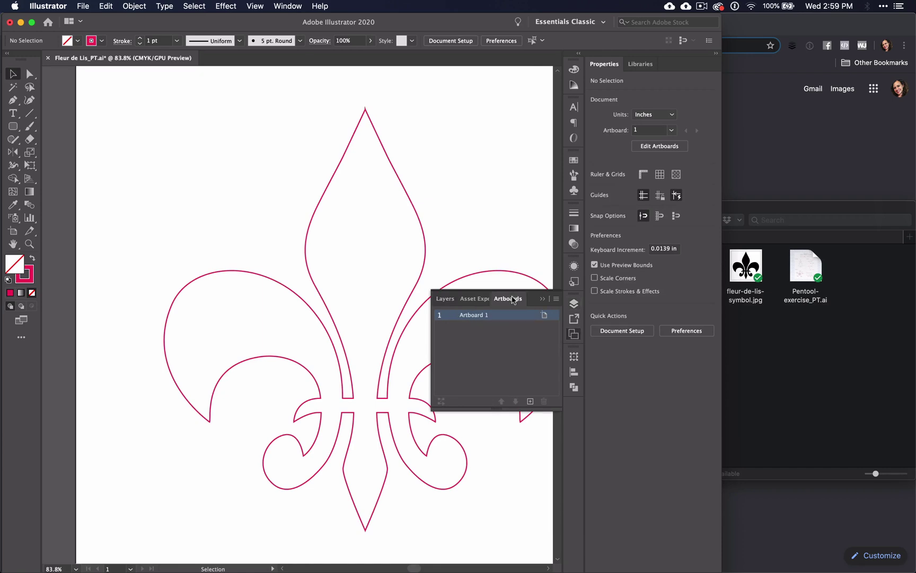
{"action": "left_click", "coordinate": [530, 401]}
{"action": "key", "text": "super+alt+0"}
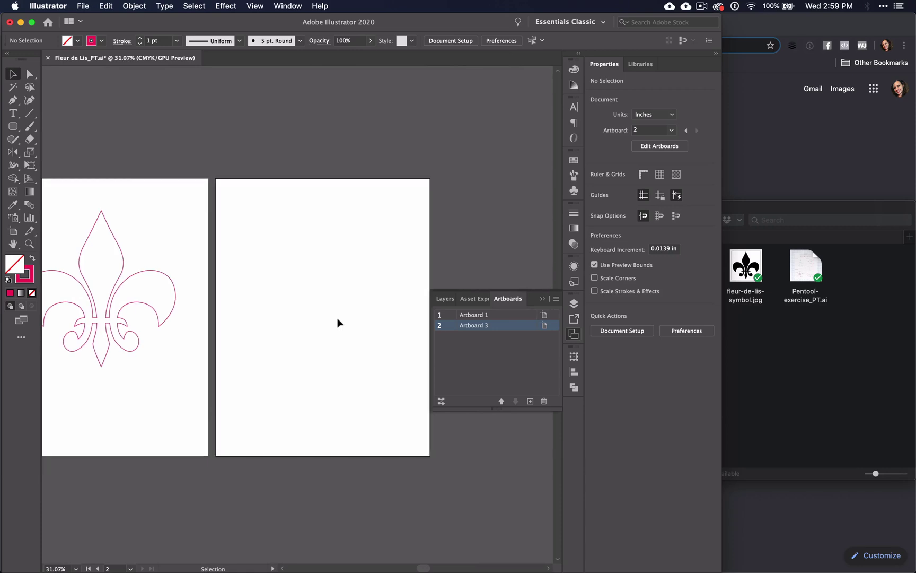
{"action": "left_click", "coordinate": [542, 298]}
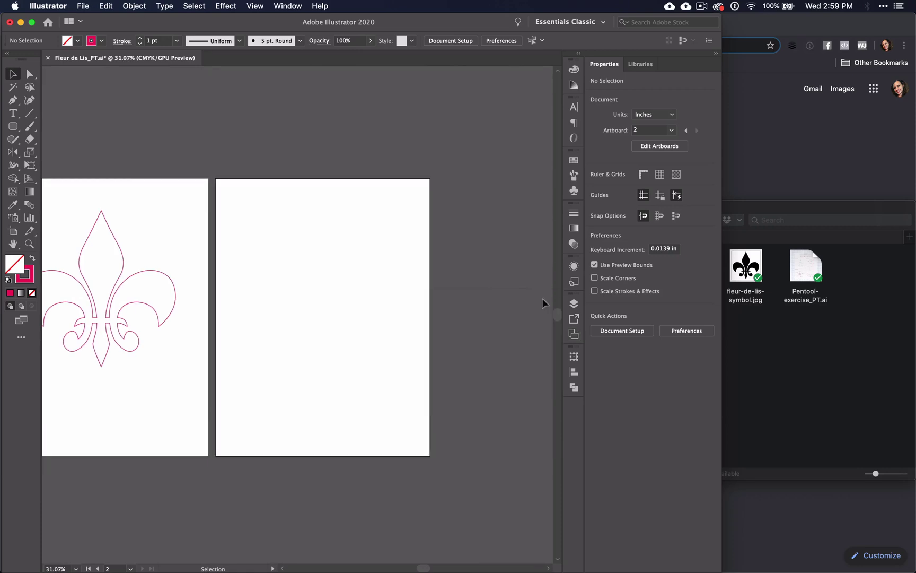
{"action": "left_click", "coordinate": [749, 378]}
{"action": "left_click_drag", "start_coordinate": [628, 263], "coordinate": [321, 283]}
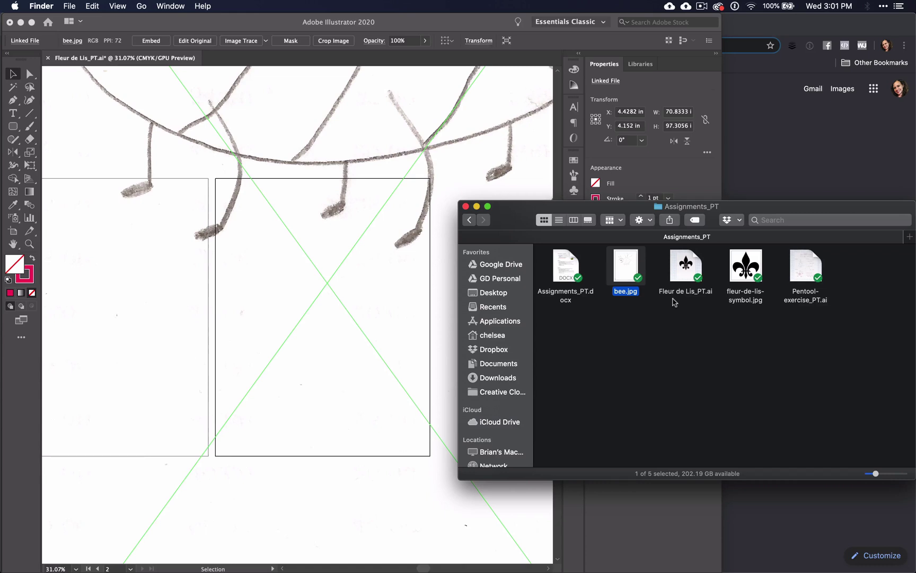
Scale bee.jpg proportionally to about 9.26 × 12.72 in so it covers Artboard 2
{"action": "left_click", "coordinate": [674, 303]}
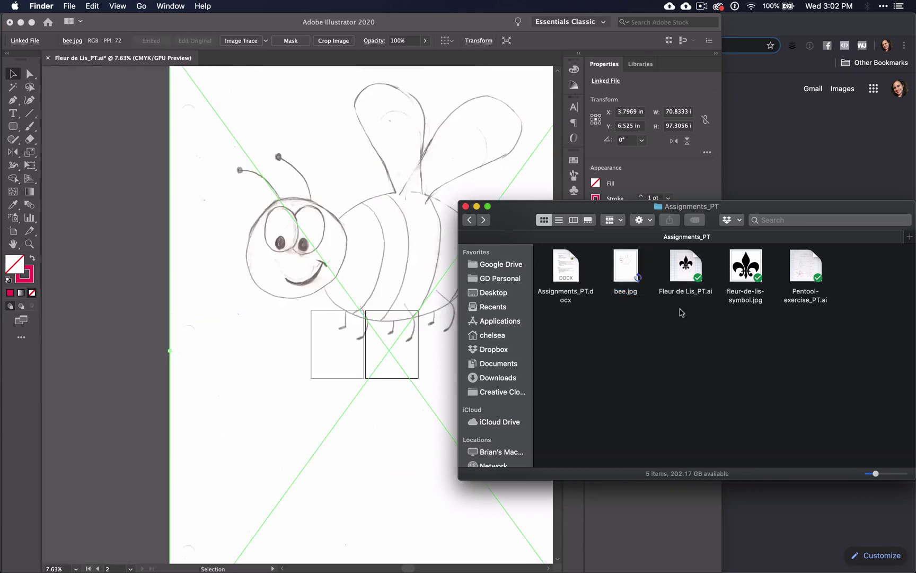
{"action": "left_click", "coordinate": [393, 327]}
{"action": "scroll", "coordinate": [393, 327], "scroll_direction": "down", "scroll_amount": 3}
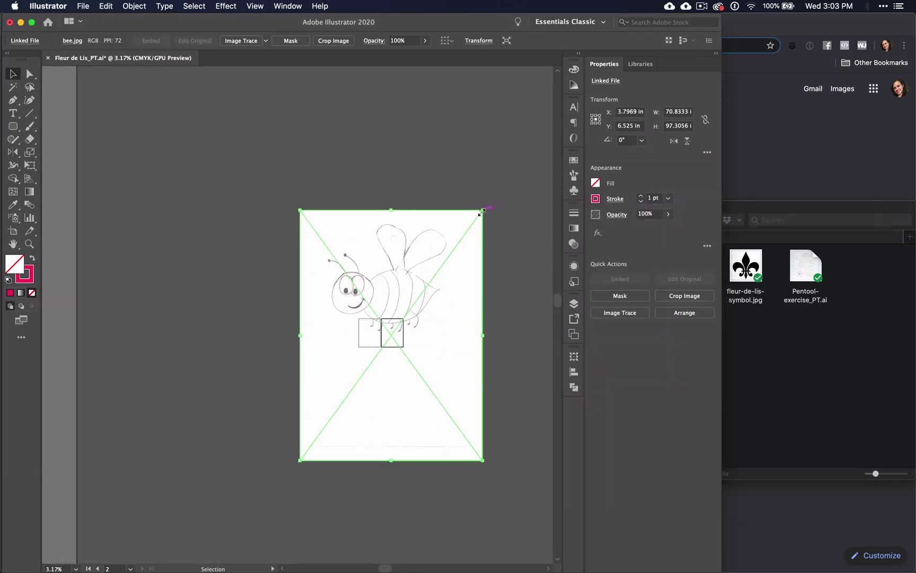
{"action": "left_click_drag", "start_coordinate": [480, 212], "coordinate": [405, 317]}
{"action": "scroll", "coordinate": [392, 351], "scroll_direction": "up", "scroll_amount": 5}
{"action": "scroll", "coordinate": [392, 351], "scroll_direction": "up", "scroll_amount": 1}
{"action": "left_click_drag", "start_coordinate": [292, 383], "coordinate": [411, 243]}
{"action": "left_click", "coordinate": [531, 298]}
{"action": "left_click", "coordinate": [458, 352]}
{"action": "left_click_drag", "start_coordinate": [484, 366], "coordinate": [503, 383]}
{"action": "mouse_move", "coordinate": [312, 380]}
{"action": "left_mouse_down"}
{"action": "mouse_move", "coordinate": [299, 395]}
{"action": "mouse_move", "coordinate": [297, 387]}
{"action": "left_mouse_up"}
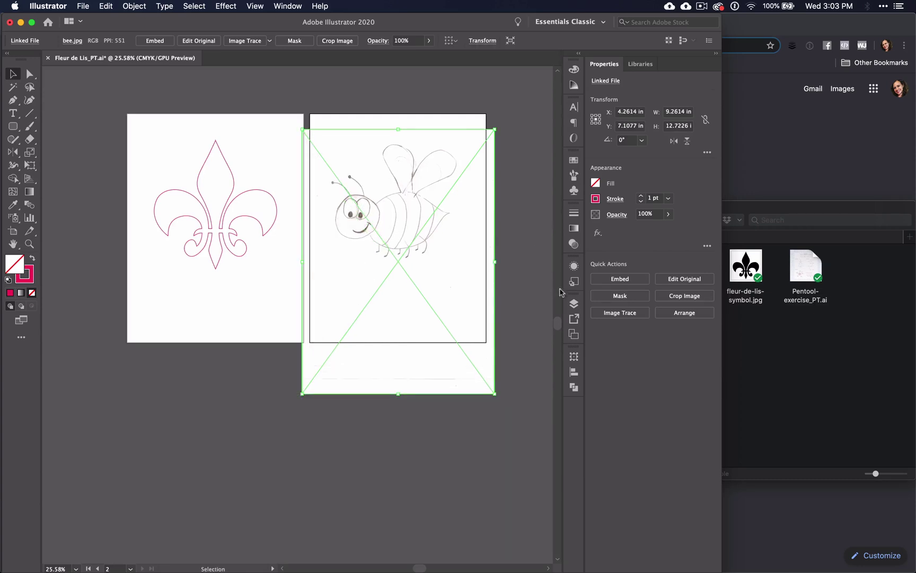
{"action": "left_click", "coordinate": [574, 303]}
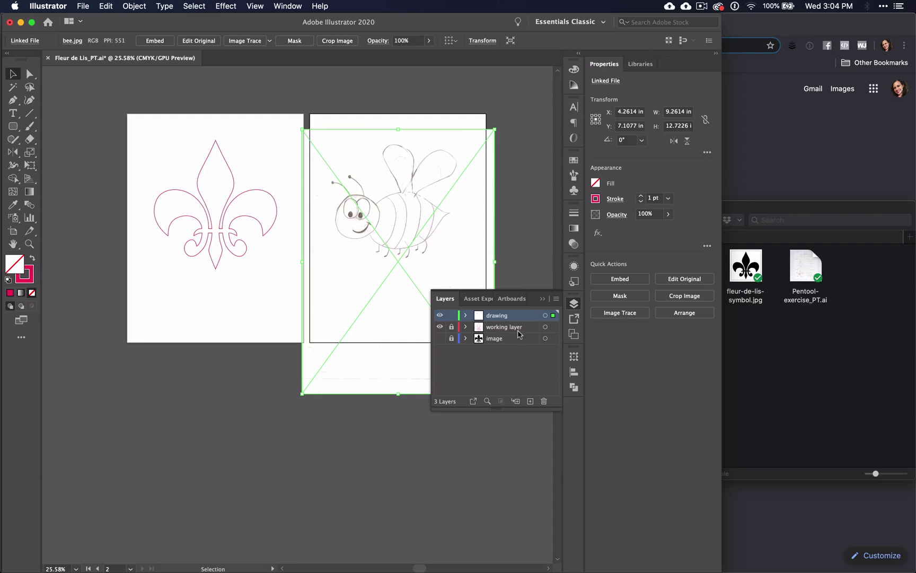
Lock the drawing layer, target the working layer, and draw then undo a test pen path
{"action": "left_click", "coordinate": [452, 327]}
{"action": "left_click", "coordinate": [452, 315]}
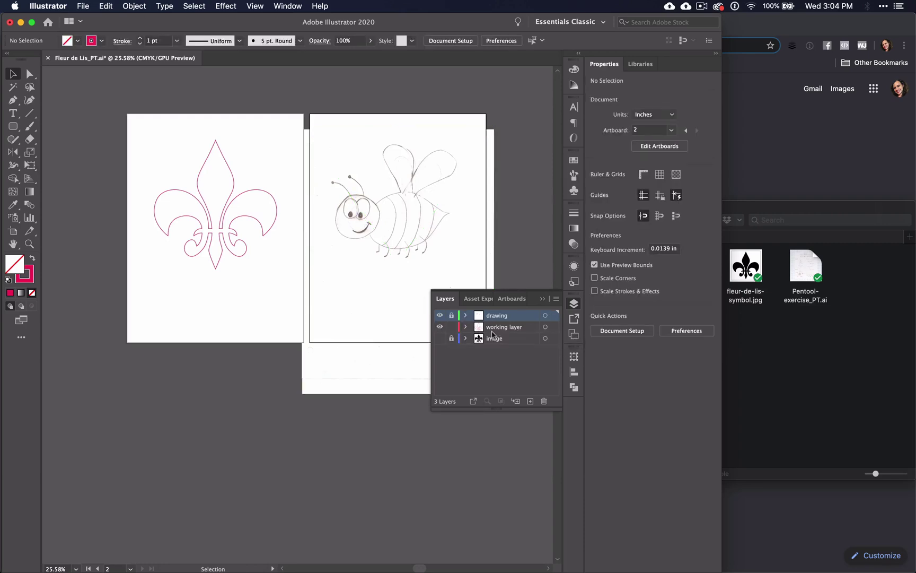
{"action": "left_click", "coordinate": [530, 327]}
{"action": "left_click", "coordinate": [13, 100]}
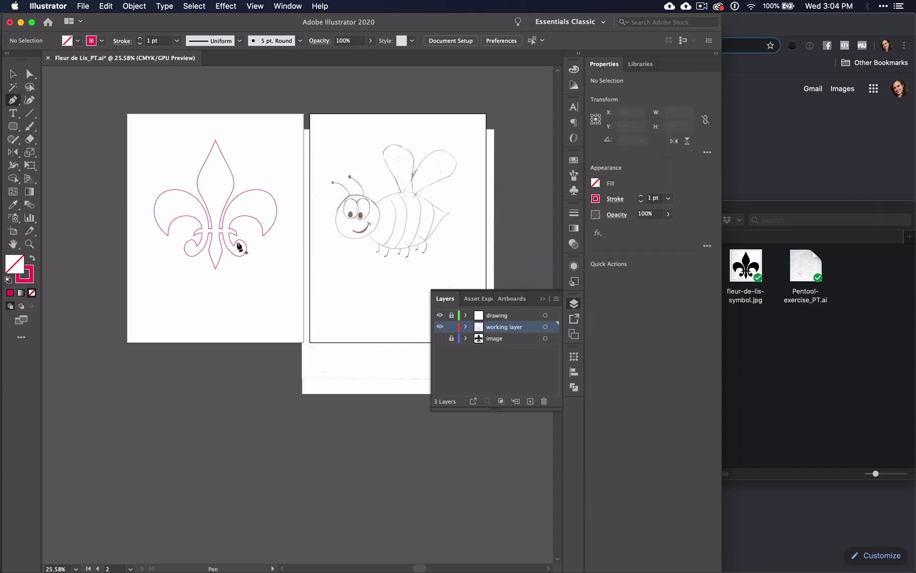
{"action": "left_click", "coordinate": [359, 194]}
{"action": "left_click", "coordinate": [359, 260]}
{"action": "left_click", "coordinate": [425, 216]}
{"action": "left_click", "coordinate": [398, 174]}
{"action": "left_click", "coordinate": [360, 196]}
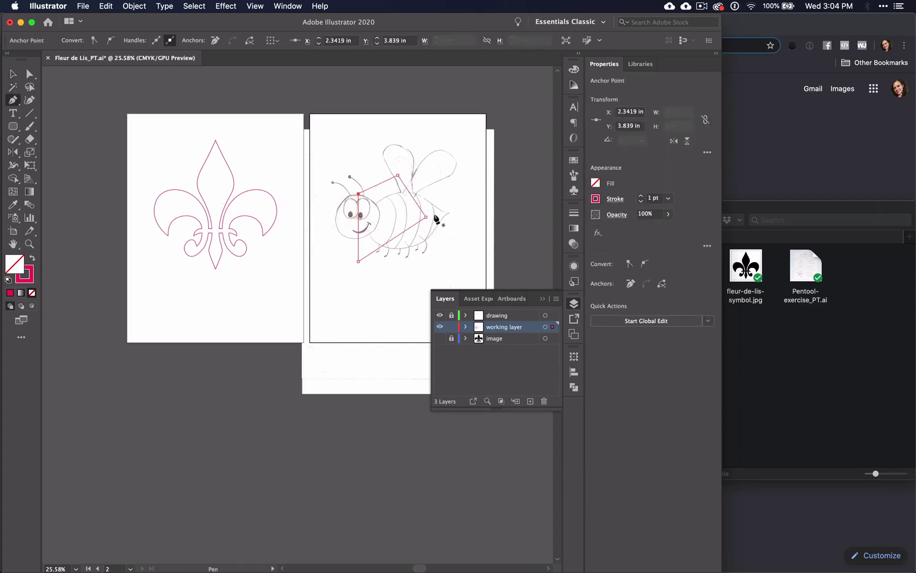
{"action": "left_click", "coordinate": [445, 216], "text": "super"}
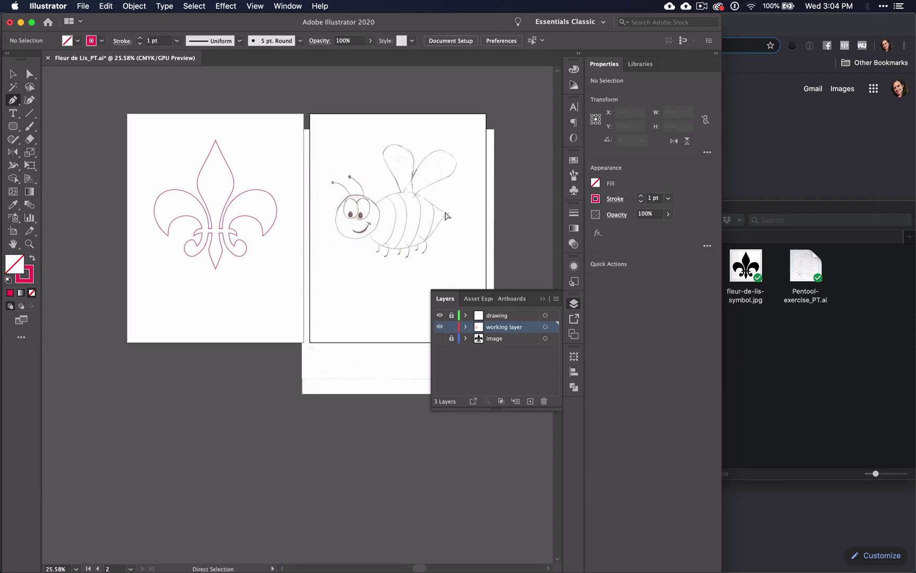
{"action": "key", "text": "super+z"}
{"action": "key", "text": "super+z"}
{"action": "key", "text": "super+z"}
Select the bee sketch image and fade it to 35% opacity
{"action": "left_click", "coordinate": [13, 75]}
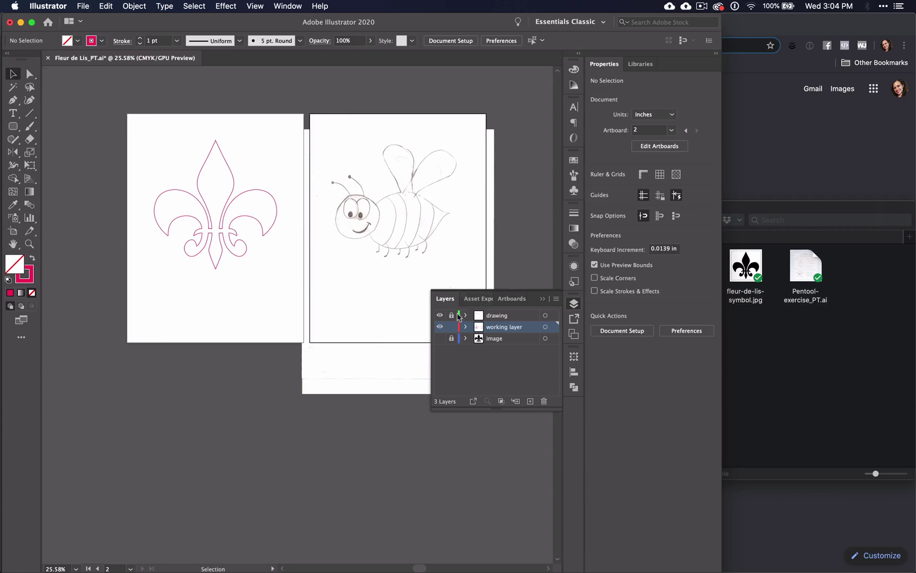
{"action": "left_click", "coordinate": [545, 315]}
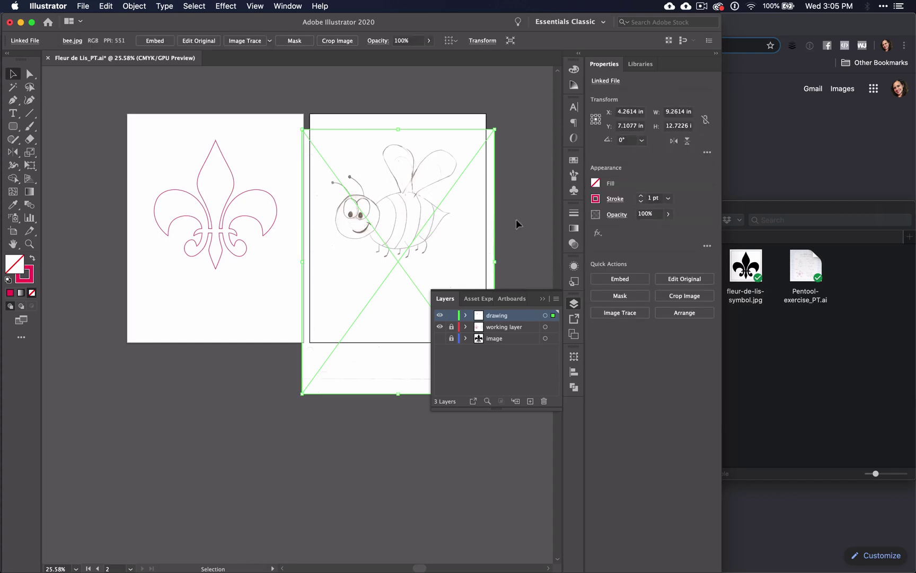
{"action": "left_click", "coordinate": [574, 243]}
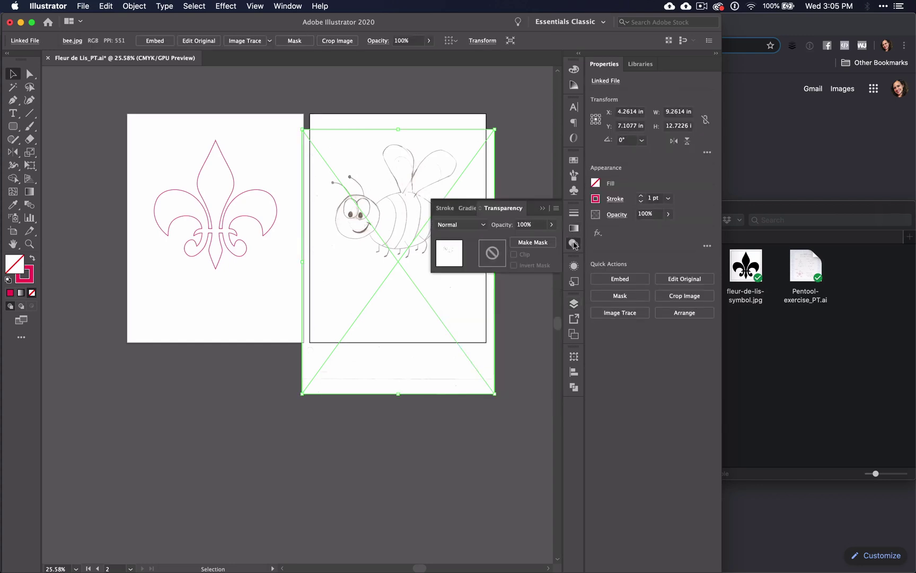
{"action": "left_click", "coordinate": [551, 225]}
{"action": "left_click", "coordinate": [524, 239]}
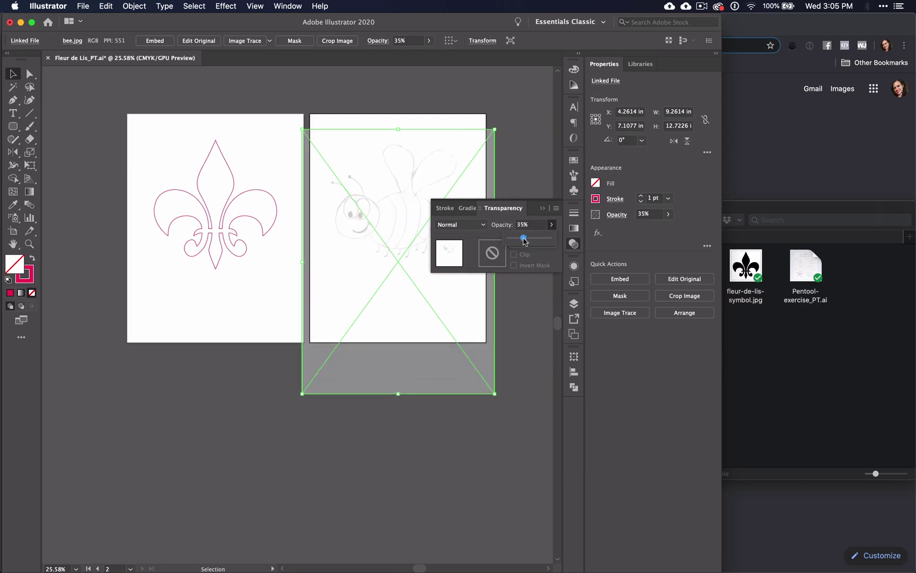
Lock the drawing layer holding the faded sketch and close the Layers panel
{"action": "left_click", "coordinate": [573, 302]}
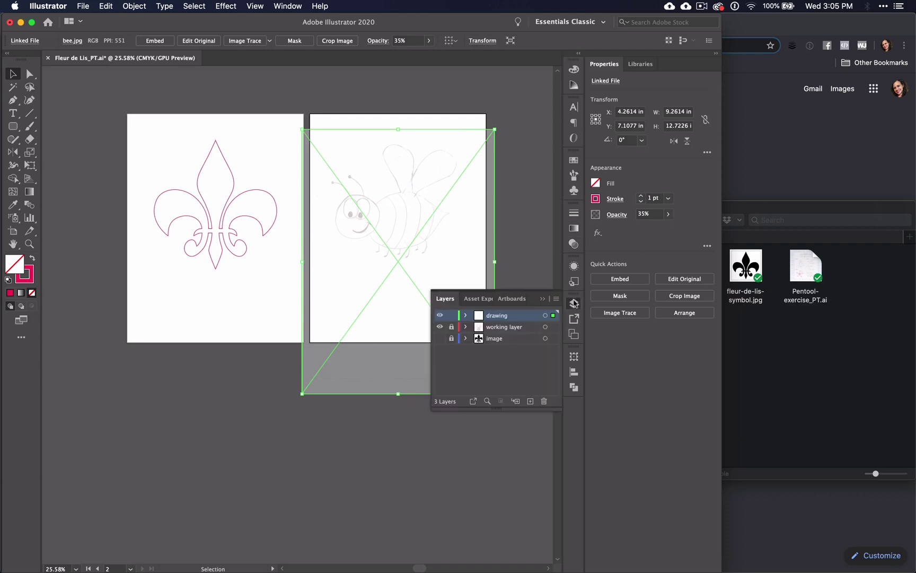
{"action": "left_click", "coordinate": [451, 315]}
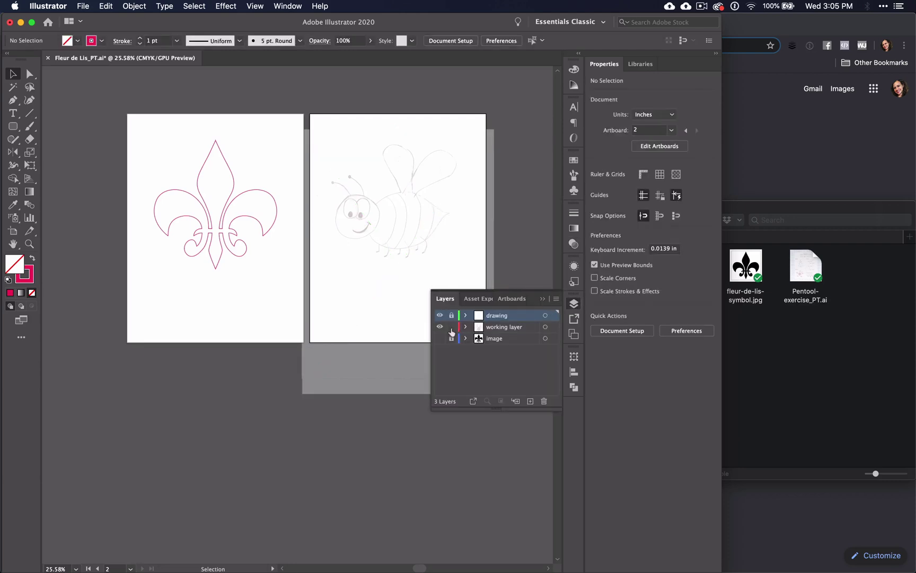
{"action": "left_click", "coordinate": [541, 299]}
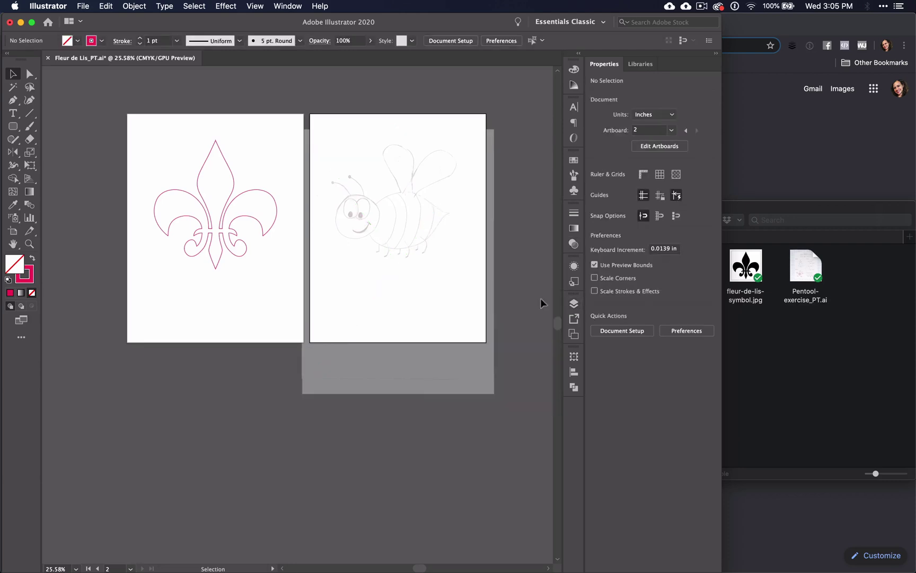
Zoom in to about 72% so the faded bee sketch fills the view
{"action": "scroll", "coordinate": [393, 220], "scroll_direction": "up", "scroll_amount": 5}
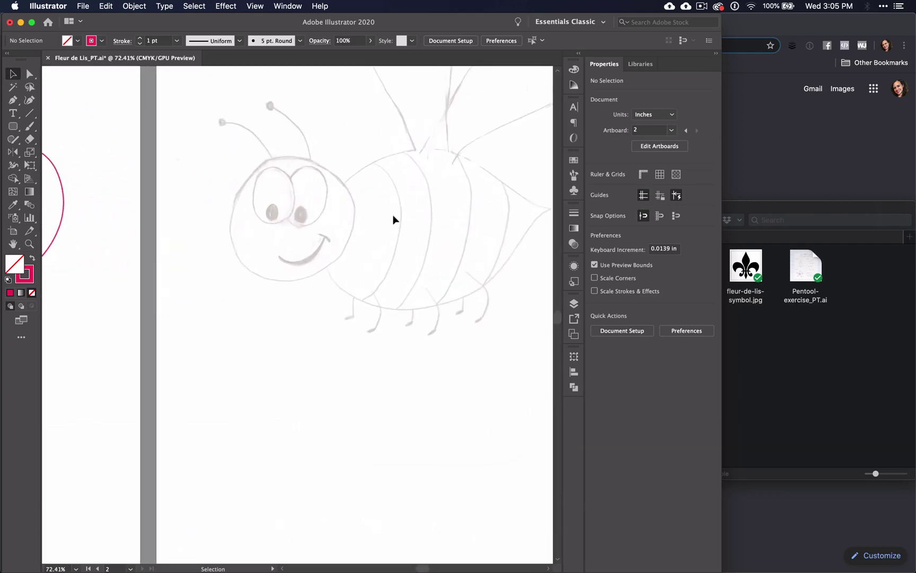
{"action": "scroll", "coordinate": [393, 219], "scroll_direction": "up", "scroll_amount": 2}
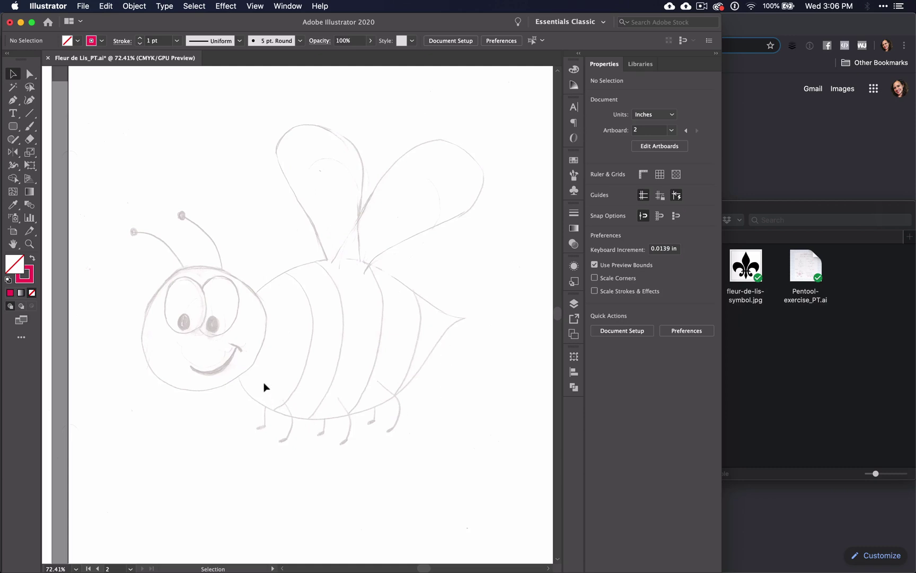
Draw a circle of about 2.14 × 2.12 in over the bee's head and nudge it up
{"action": "left_click", "coordinate": [13, 126]}
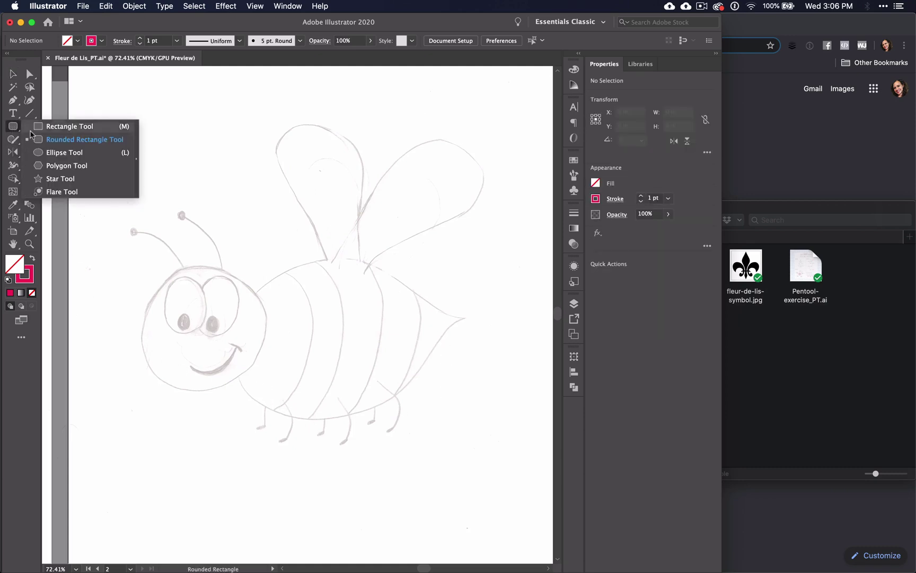
{"action": "left_click", "coordinate": [58, 153]}
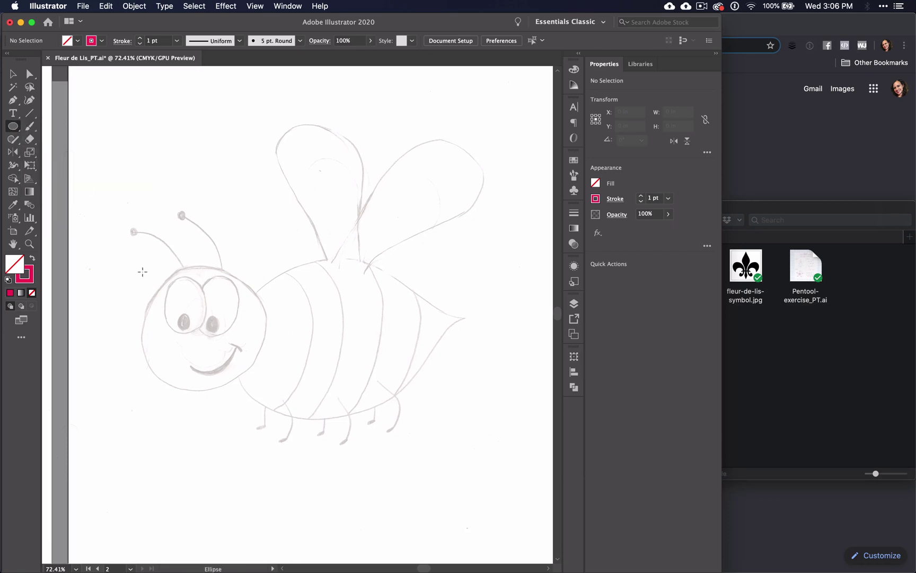
{"action": "left_click_drag", "start_coordinate": [142, 272], "coordinate": [264, 393]}
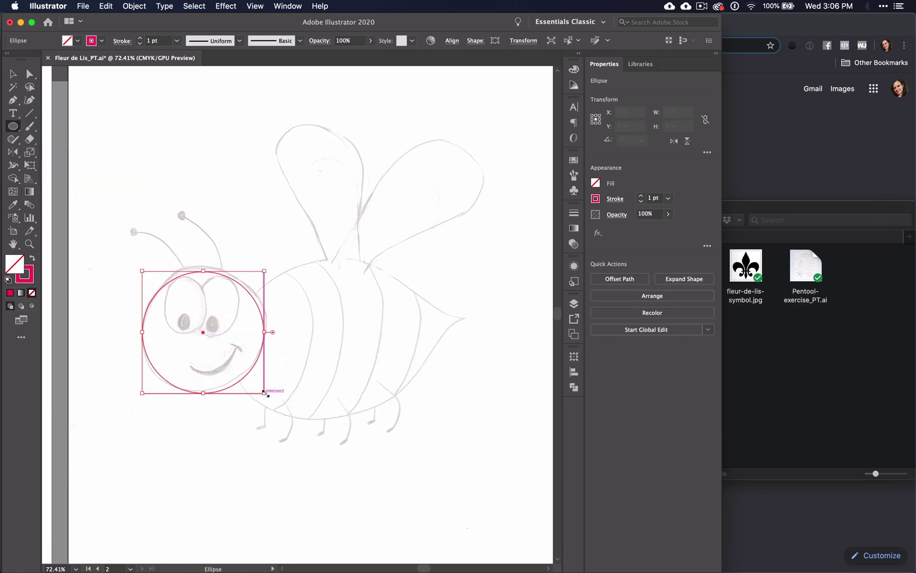
{"action": "left_click", "coordinate": [11, 102]}
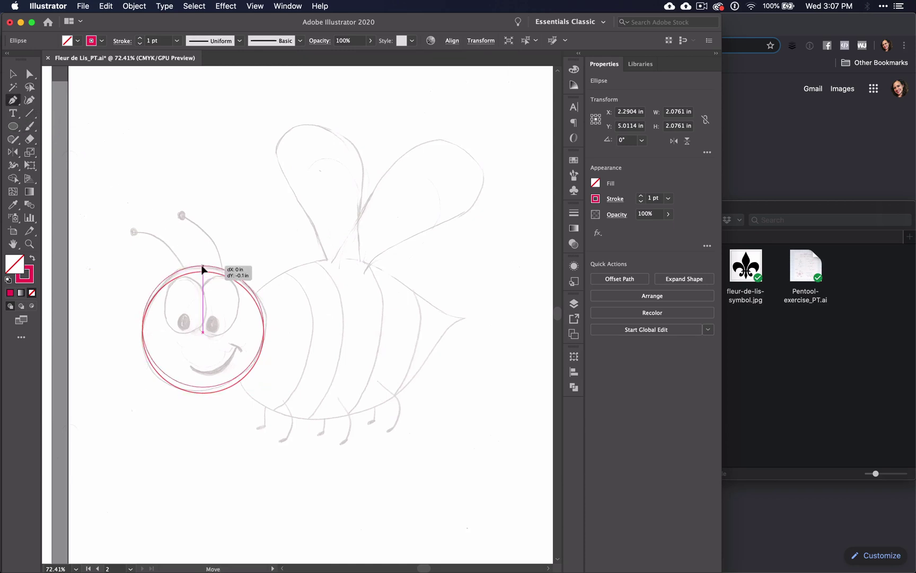
{"action": "left_click_drag", "start_coordinate": [203, 271], "coordinate": [203, 266]}
Adjust the circle's bottom and right anchors and curve handles to follow the sketched head
{"action": "left_click", "coordinate": [204, 388], "text": "super"}
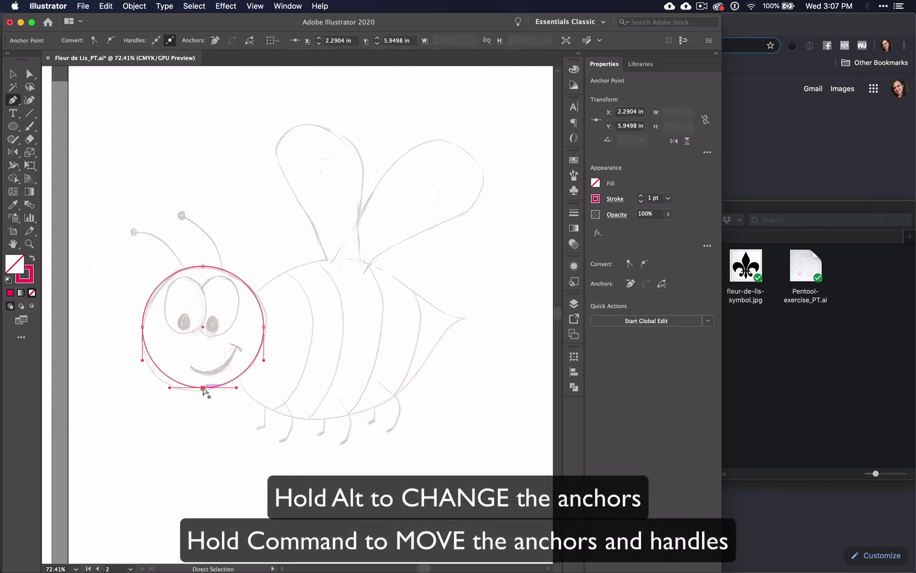
{"action": "left_click_drag", "start_coordinate": [204, 390], "coordinate": [204, 392]}
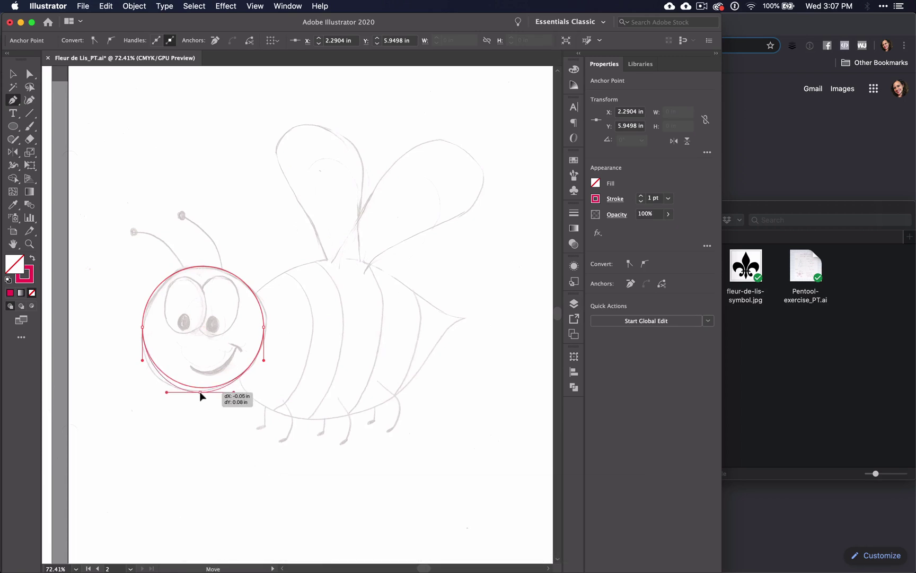
{"action": "scroll", "coordinate": [202, 394], "scroll_direction": "up", "scroll_amount": 5}
{"action": "left_click_drag", "start_coordinate": [211, 382], "coordinate": [204, 394]}
{"action": "scroll", "coordinate": [205, 393], "scroll_direction": "left", "scroll_amount": 10}
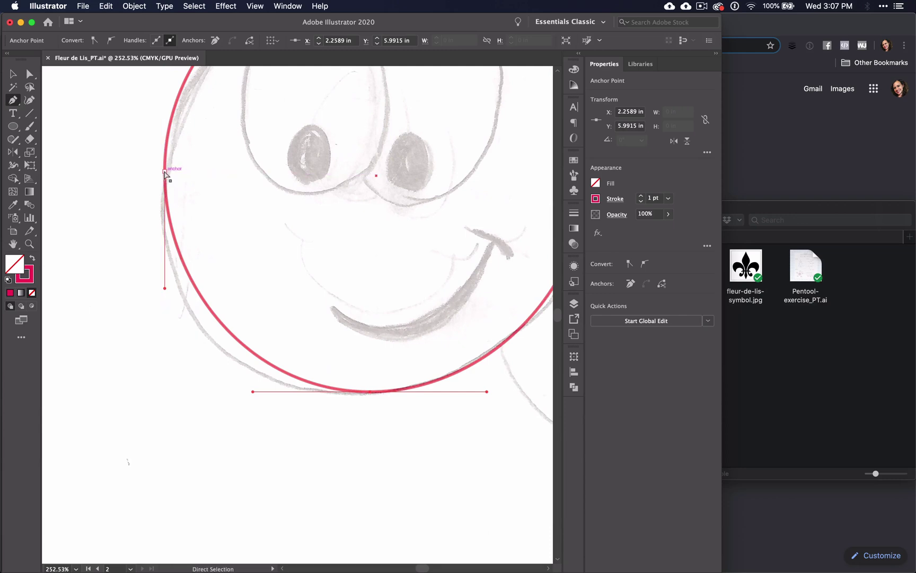
{"action": "left_click_drag", "start_coordinate": [165, 182], "coordinate": [164, 198]}
{"action": "scroll", "coordinate": [164, 201], "scroll_direction": "down", "scroll_amount": 3}
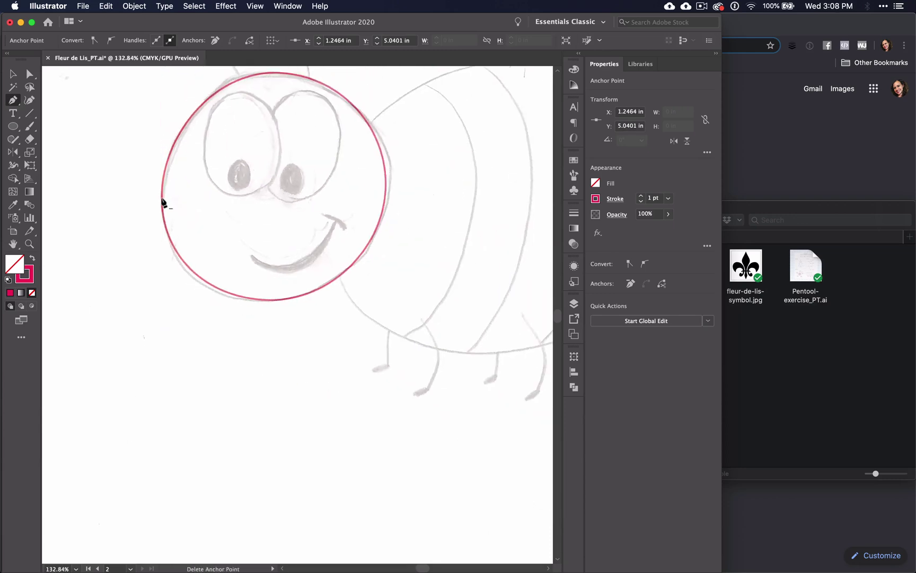
{"action": "left_click_drag", "start_coordinate": [386, 184], "coordinate": [392, 175]}
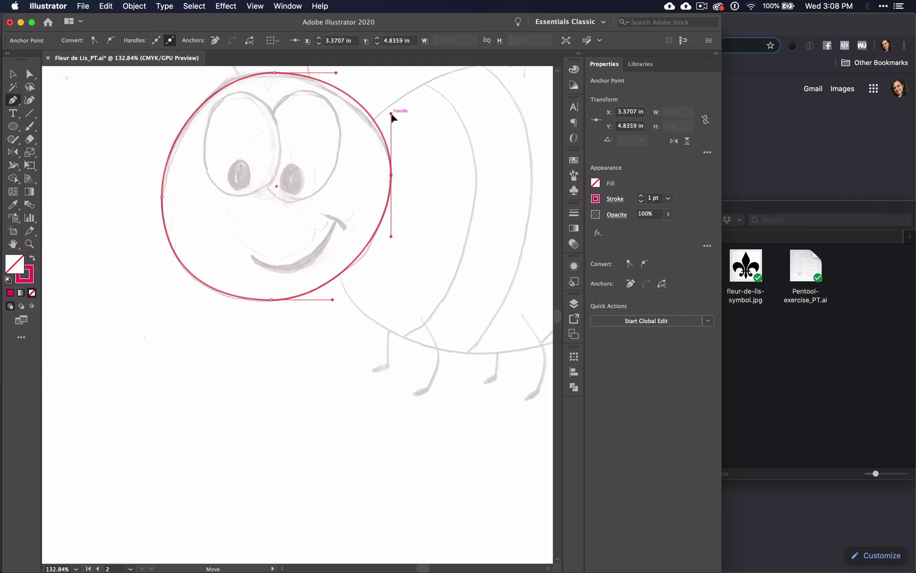
{"action": "left_click_drag", "start_coordinate": [391, 114], "coordinate": [391, 129]}
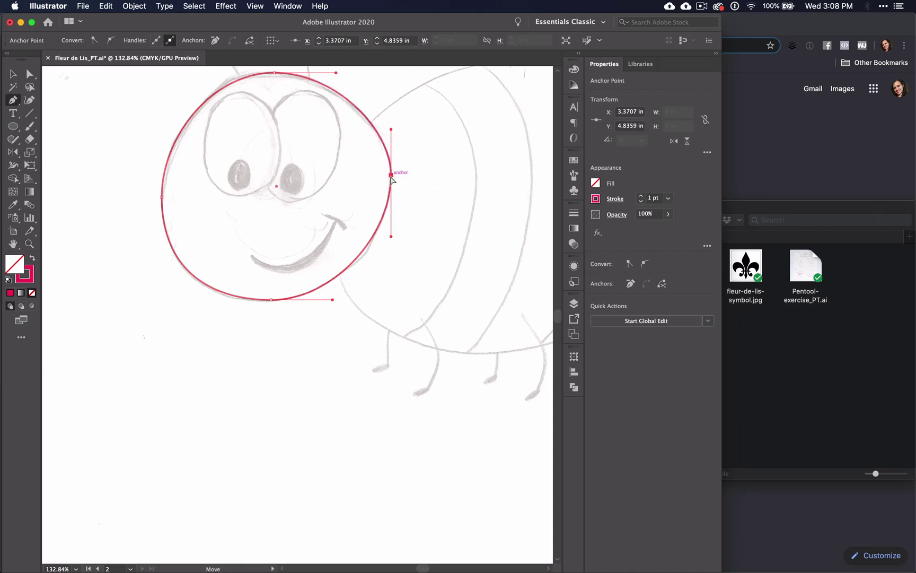
{"action": "left_click_drag", "start_coordinate": [390, 177], "coordinate": [391, 184]}
{"action": "left_click_drag", "start_coordinate": [391, 135], "coordinate": [391, 123]}
{"action": "scroll", "coordinate": [358, 242], "scroll_direction": "down", "scroll_amount": 5}
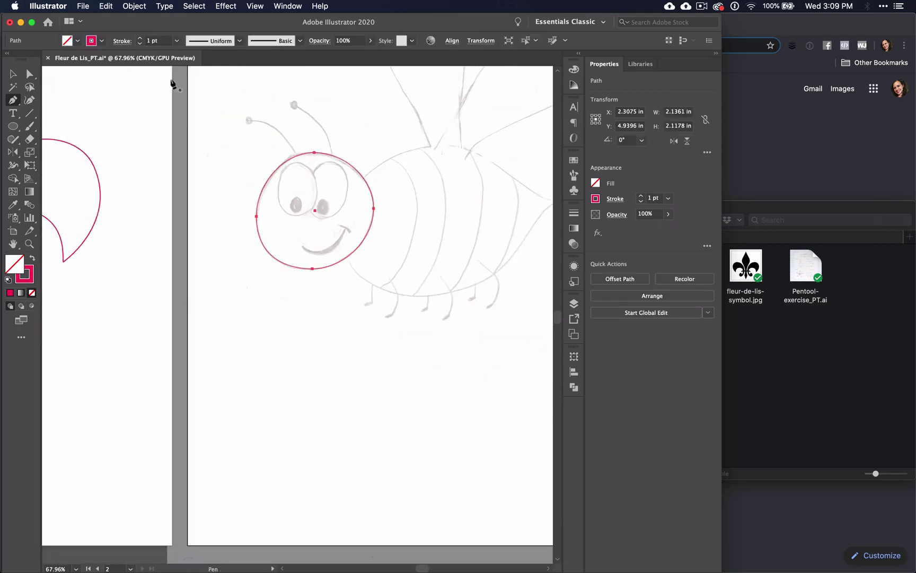
{"action": "left_click", "coordinate": [11, 75]}
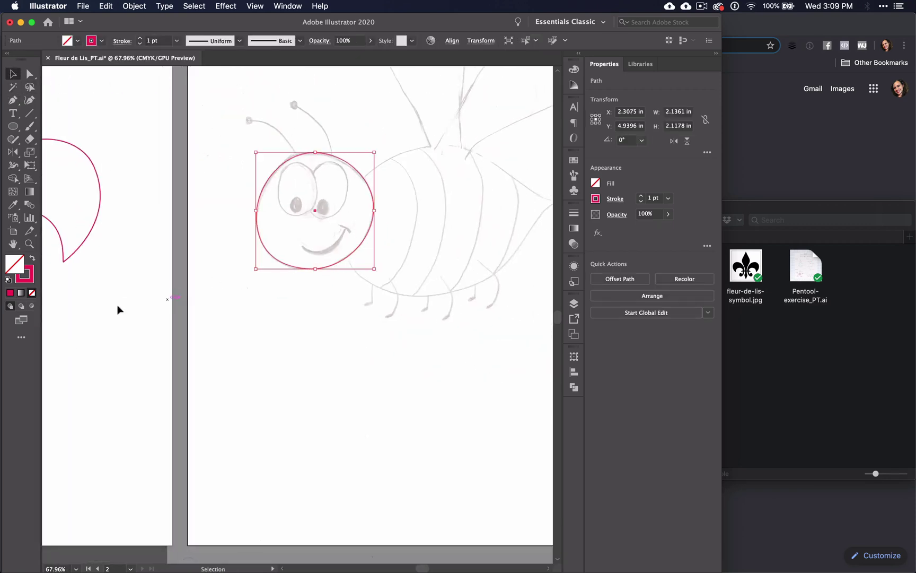
Fill the head circle with a bright golden yellow from the Color Picker
{"action": "double_click", "coordinate": [16, 271]}
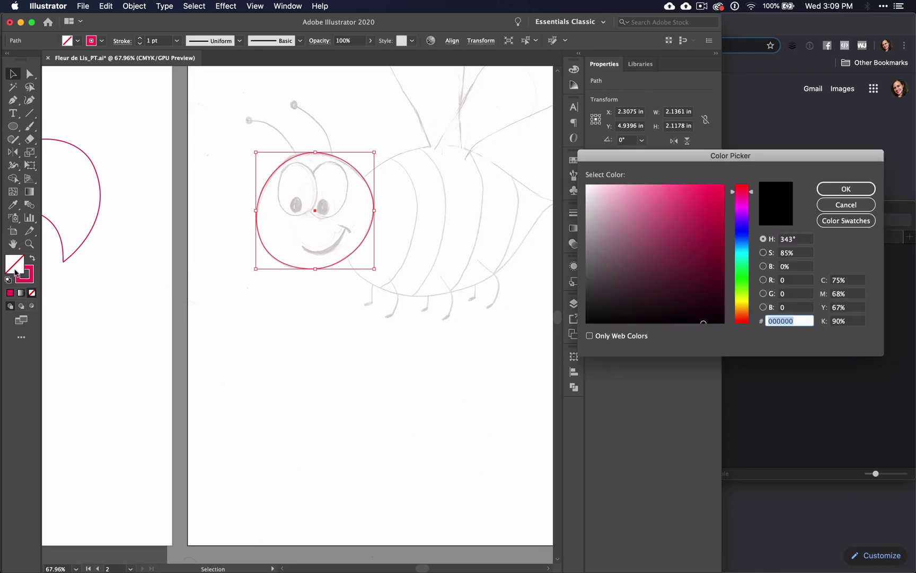
{"action": "left_click", "coordinate": [739, 302]}
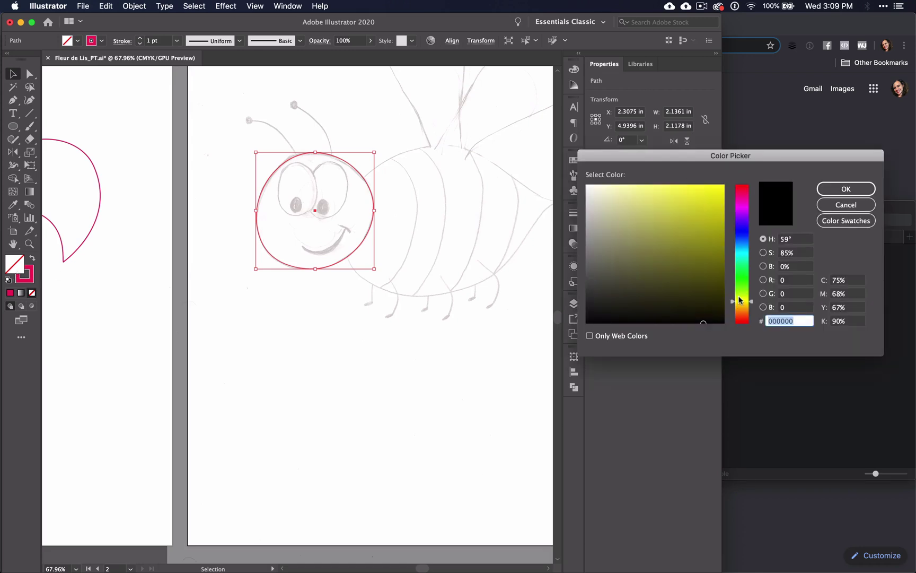
{"action": "left_click_drag", "start_coordinate": [740, 301], "coordinate": [740, 308]}
{"action": "left_click", "coordinate": [696, 198]}
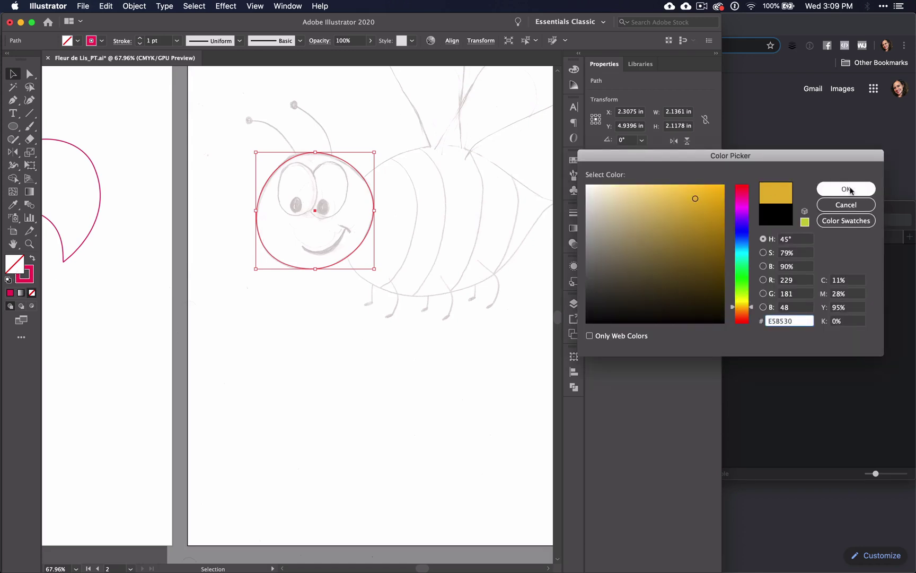
{"action": "left_click", "coordinate": [846, 188]}
Hide the sketch to check the circle, refine the fill to a purer yellow, then show the sketch again
{"action": "left_click", "coordinate": [574, 303]}
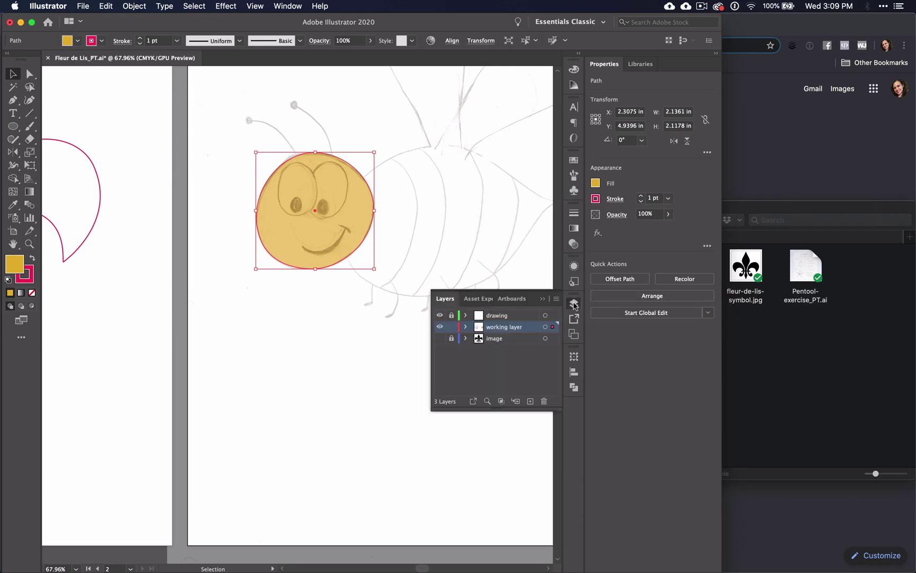
{"action": "left_click", "coordinate": [440, 315]}
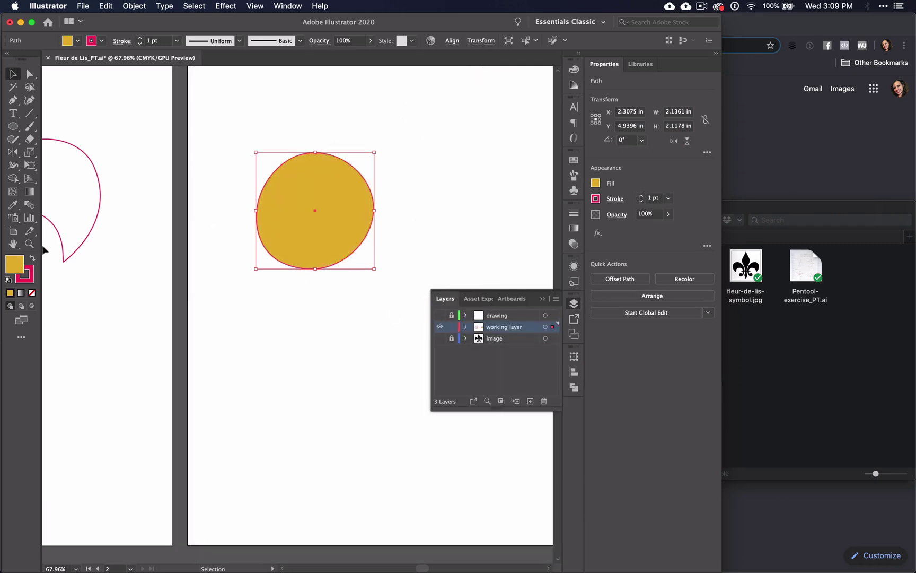
{"action": "double_click", "coordinate": [17, 265]}
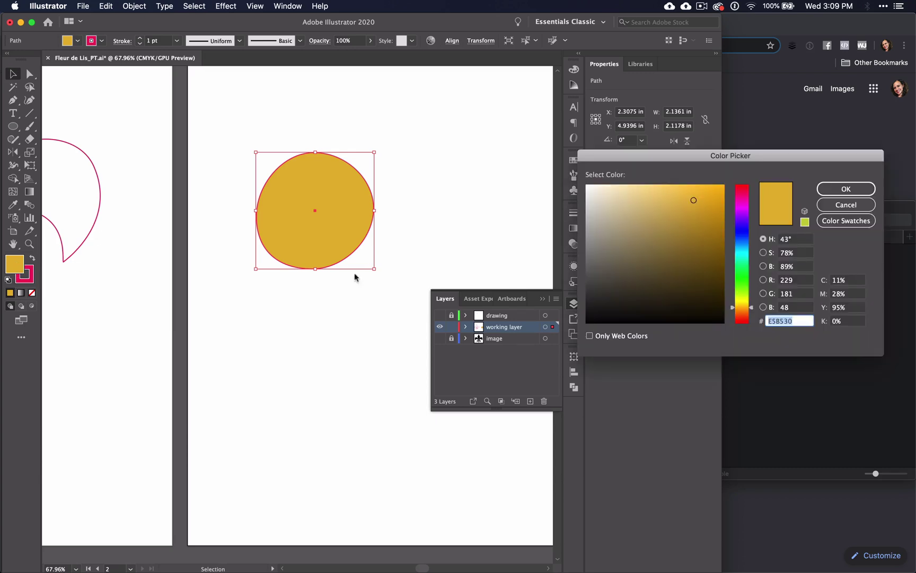
{"action": "left_click_drag", "start_coordinate": [752, 309], "coordinate": [753, 304]}
{"action": "left_click", "coordinate": [846, 189]}
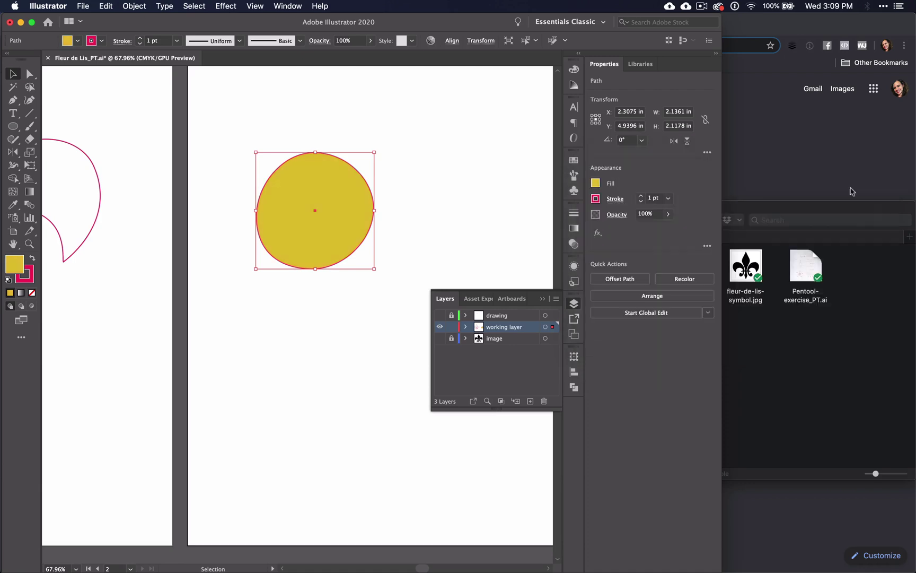
{"action": "left_click", "coordinate": [440, 315]}
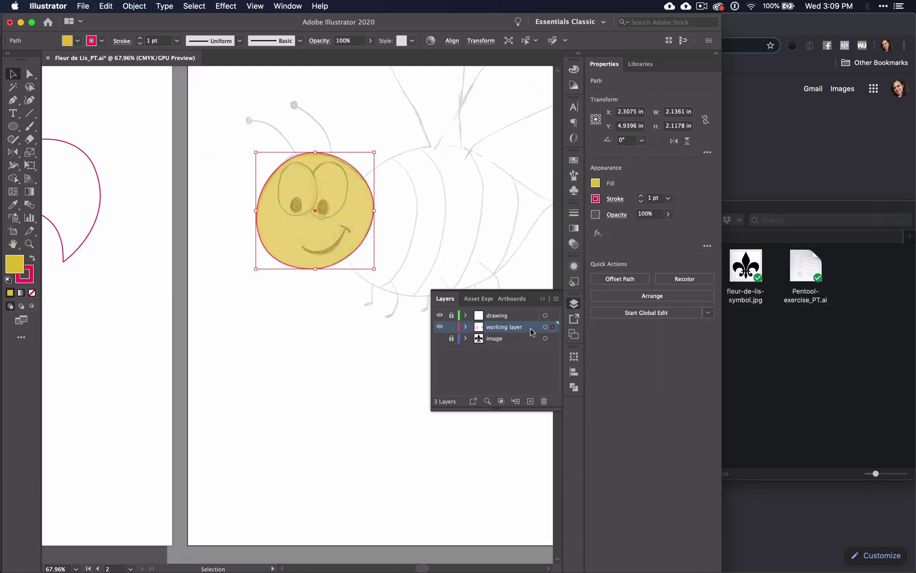
{"action": "left_click", "coordinate": [543, 301]}
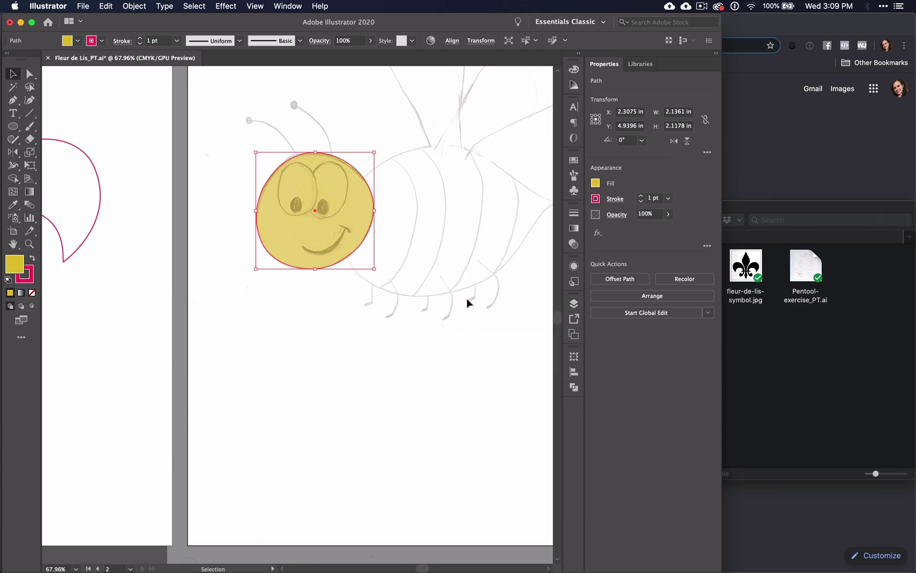
{"action": "left_click", "coordinate": [246, 260]}
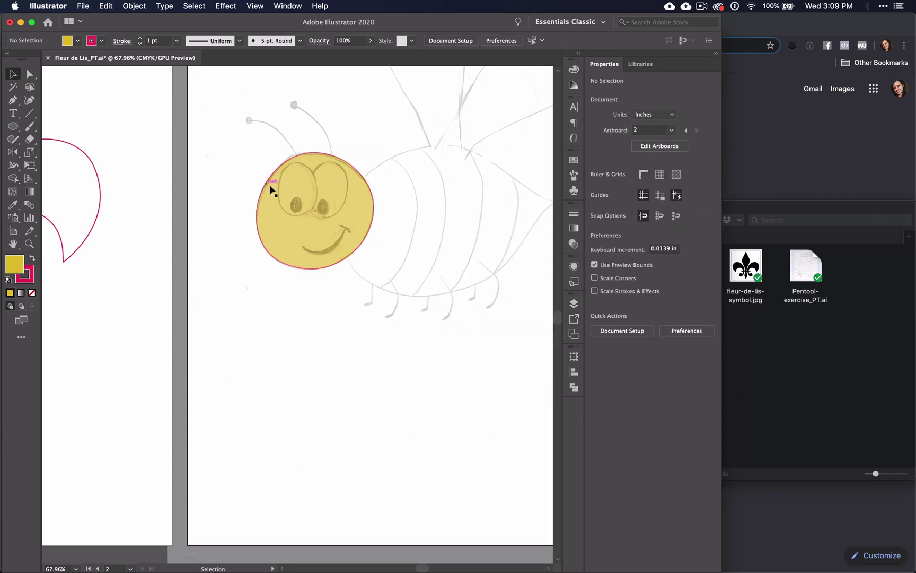
Draw an ellipse over the bee's left eye and set its fill to None
{"action": "left_click", "coordinate": [14, 129]}
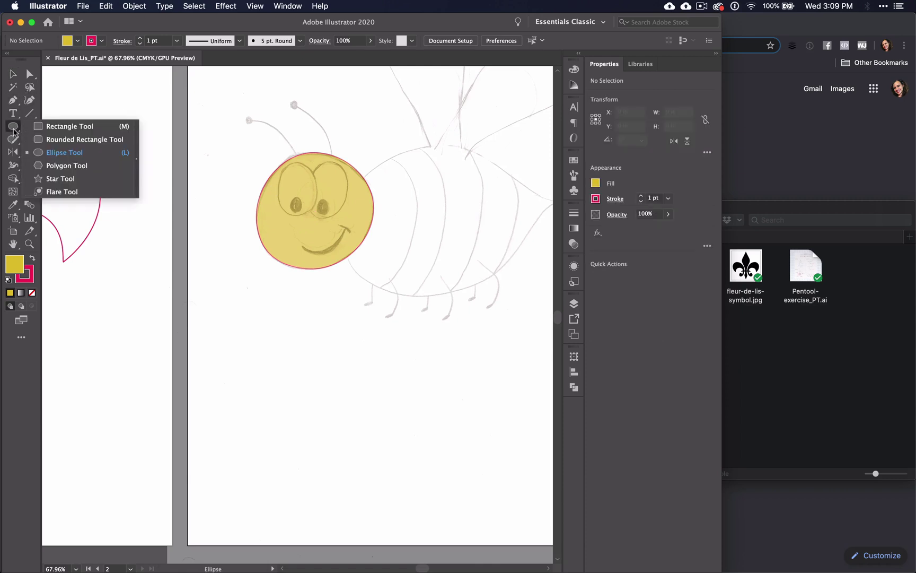
{"action": "left_click_drag", "start_coordinate": [279, 165], "coordinate": [316, 216]}
{"action": "left_click", "coordinate": [11, 75]}
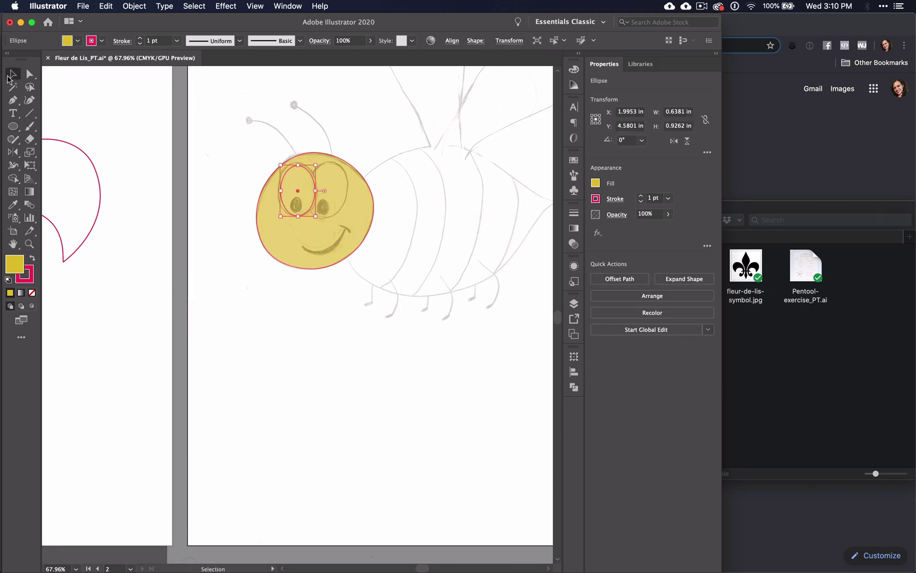
{"action": "left_click_drag", "start_coordinate": [286, 178], "coordinate": [212, 171]}
{"action": "key", "text": "super+z"}
{"action": "left_click", "coordinate": [32, 293]}
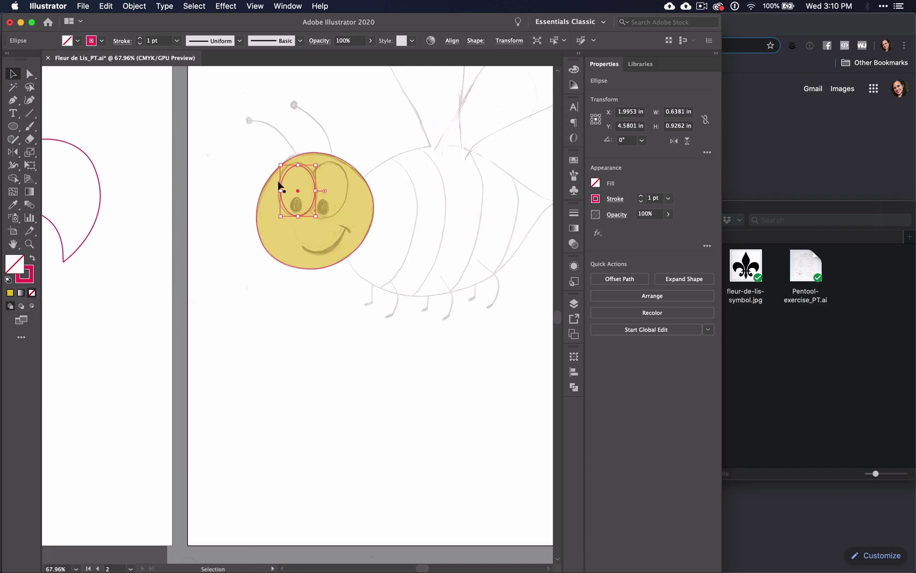
Resize the left-eye ellipse to about 0.73 × 0.98 in and tilt it 2.6° to match the sketch
{"action": "left_click_drag", "start_coordinate": [281, 165], "coordinate": [280, 162]}
{"action": "scroll", "coordinate": [290, 197], "scroll_direction": "up", "scroll_amount": 5}
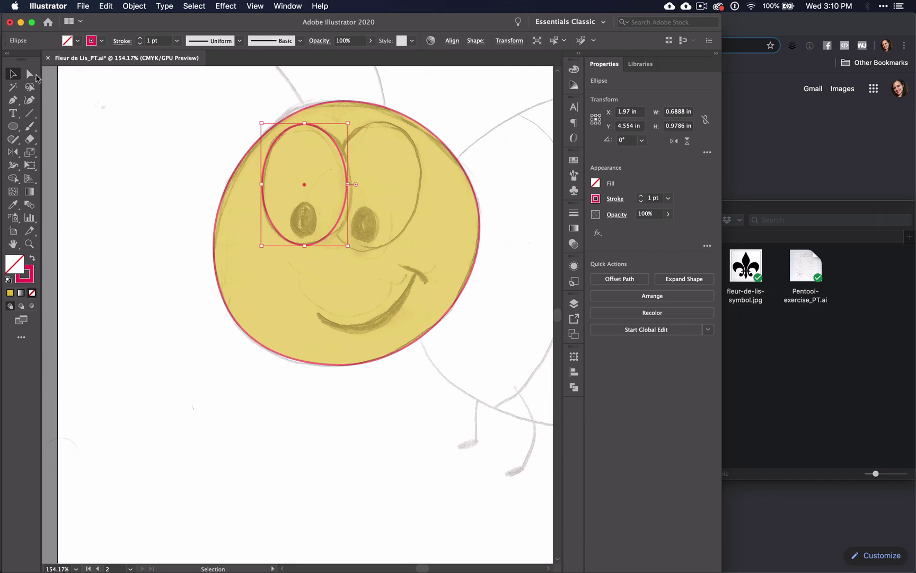
{"action": "mouse_move", "coordinate": [350, 248]}
{"action": "left_mouse_down"}
{"action": "mouse_move", "coordinate": [368, 250]}
{"action": "mouse_move", "coordinate": [354, 244]}
{"action": "left_mouse_up"}
{"action": "left_click_drag", "start_coordinate": [346, 117], "coordinate": [348, 119]}
{"action": "left_click_drag", "start_coordinate": [348, 184], "coordinate": [354, 185]}
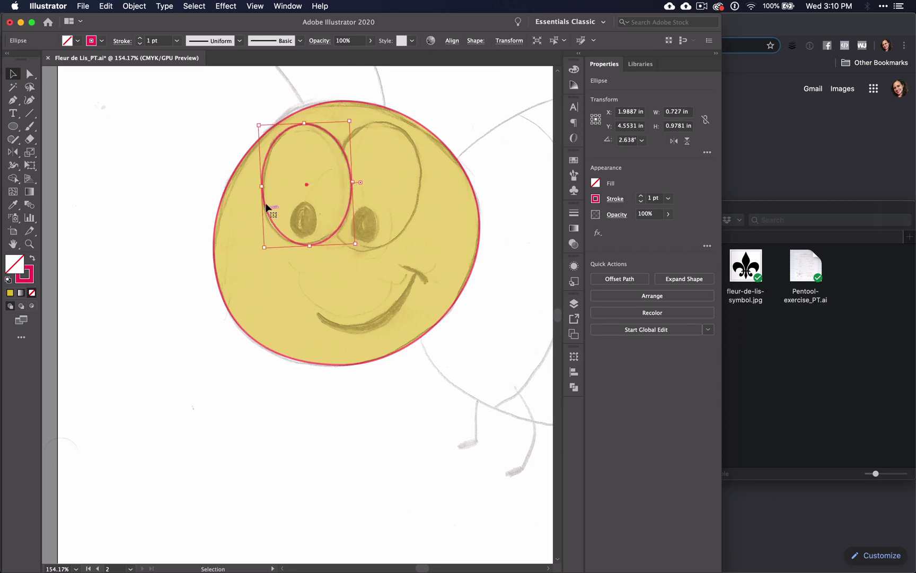
{"action": "left_click_drag", "start_coordinate": [262, 186], "coordinate": [262, 187]}
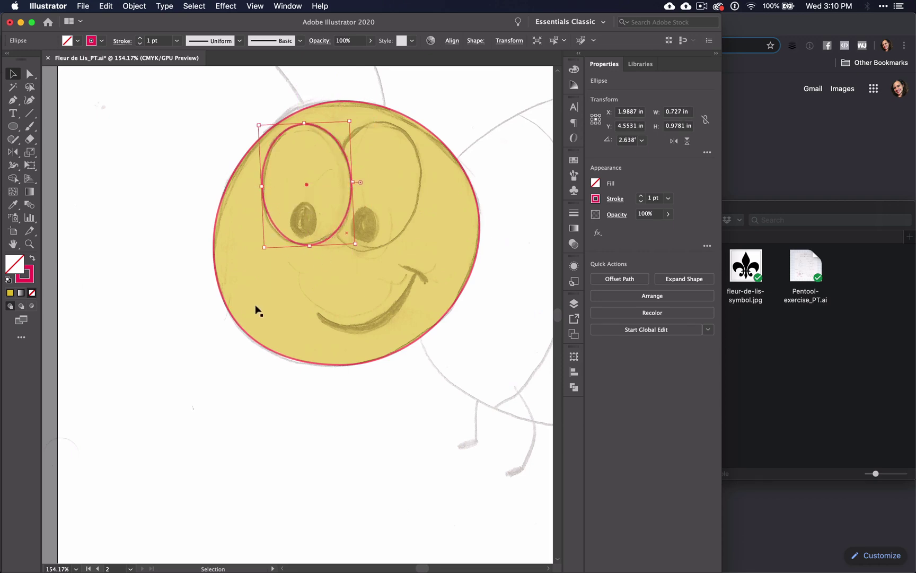
{"action": "left_click", "coordinate": [29, 74]}
{"action": "left_click", "coordinate": [262, 186]}
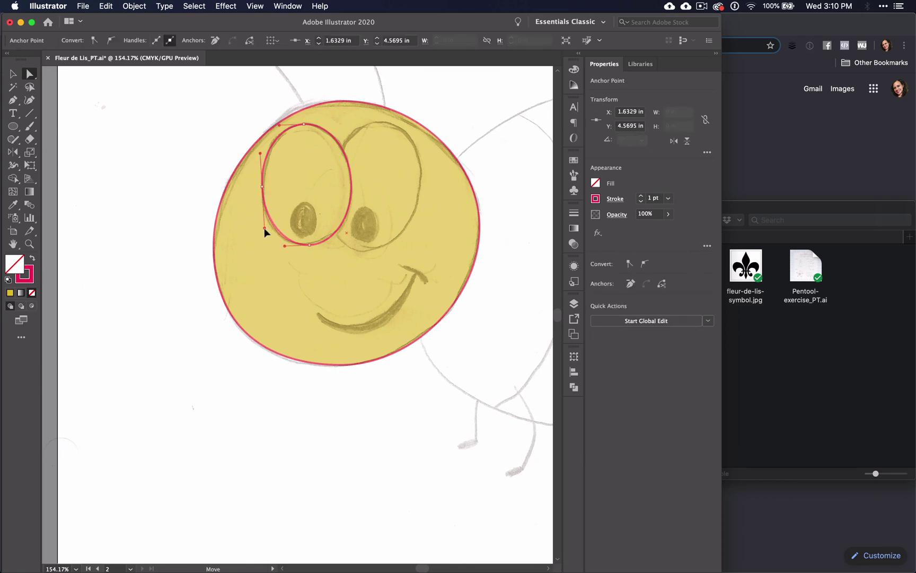
Select the left eye ellipse and undo an unwanted pasted curve
{"action": "left_click", "coordinate": [281, 126], "text": "super"}
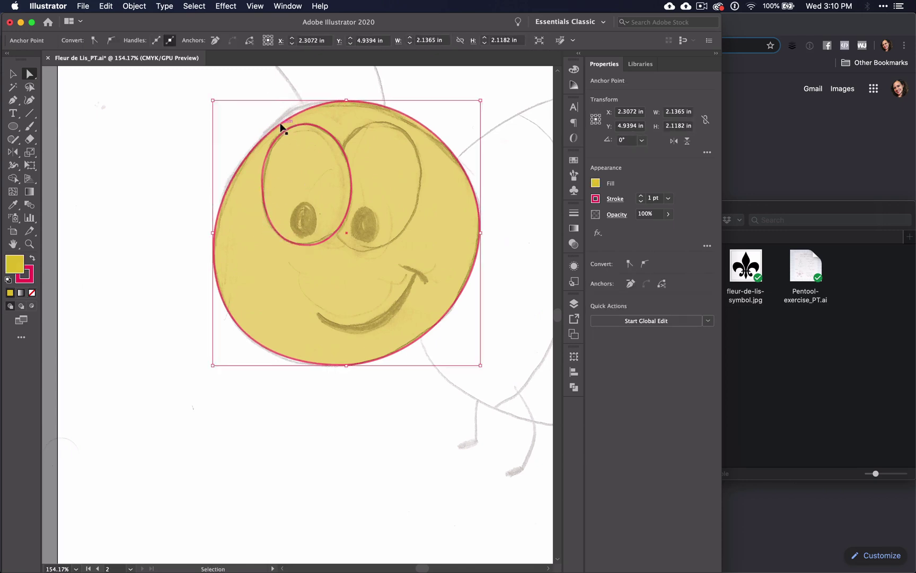
{"action": "left_click", "coordinate": [281, 126]}
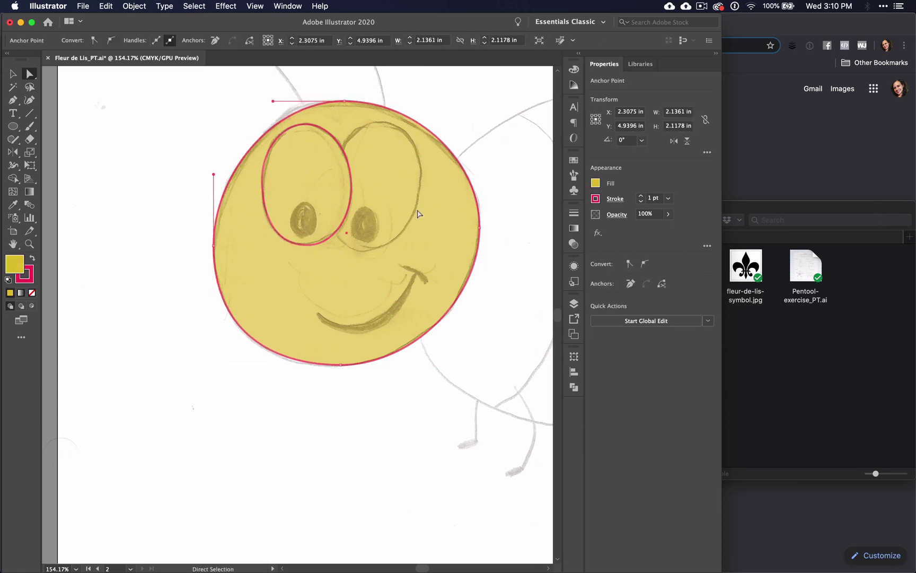
{"action": "left_click", "coordinate": [323, 133]}
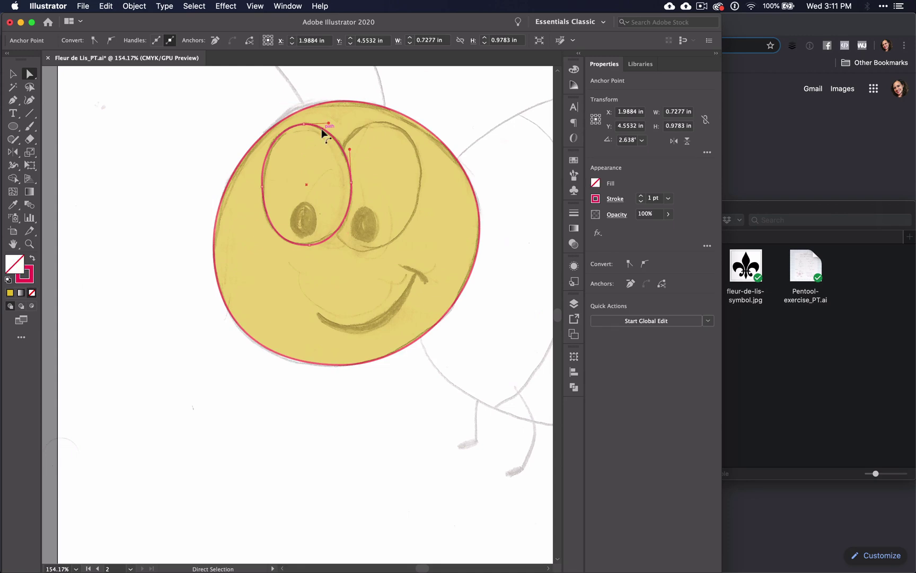
{"action": "left_click", "coordinate": [323, 133], "text": "super"}
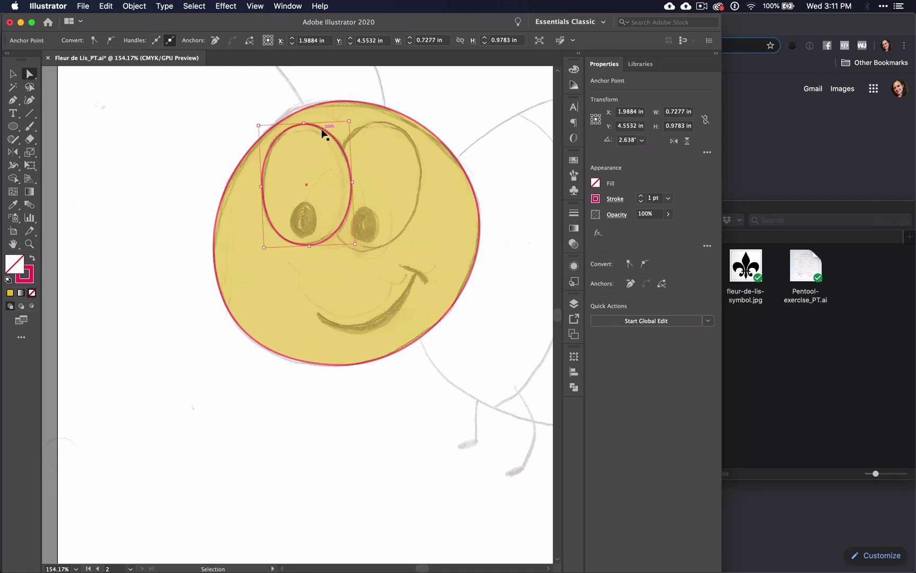
{"action": "key", "text": "super+v"}
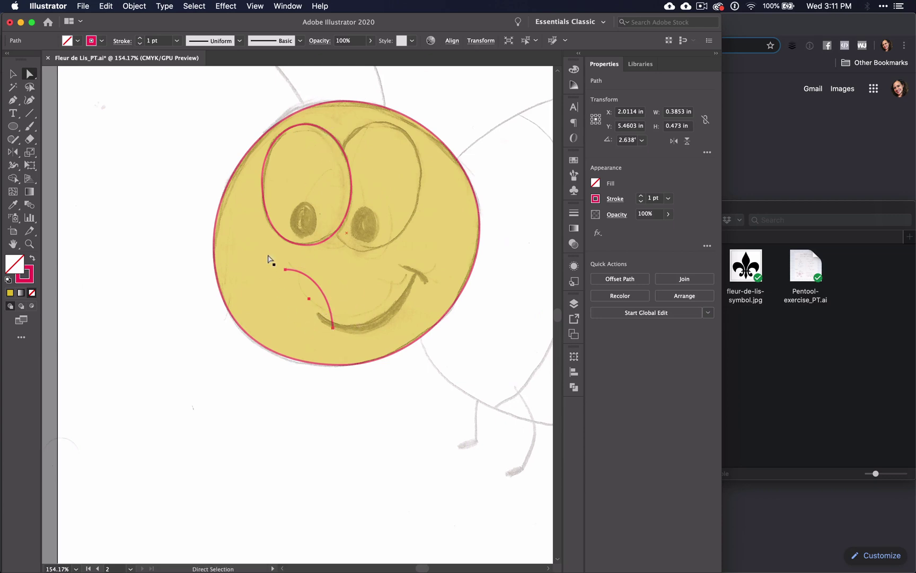
{"action": "key", "text": "super+z"}
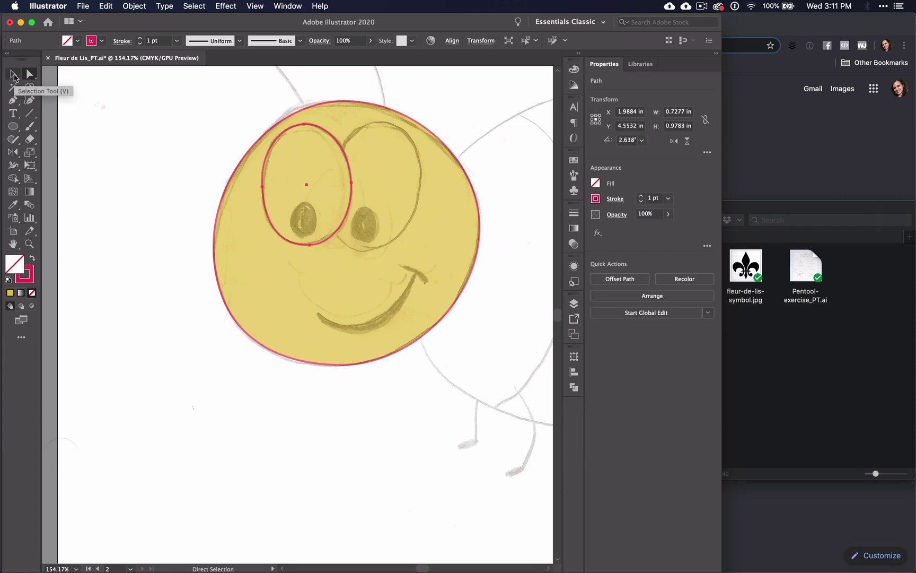
Paste a copy of the eye ellipse onto the right eye, tilted and scaled to about 0.77 × 1.04 in
{"action": "left_click", "coordinate": [21, 78]}
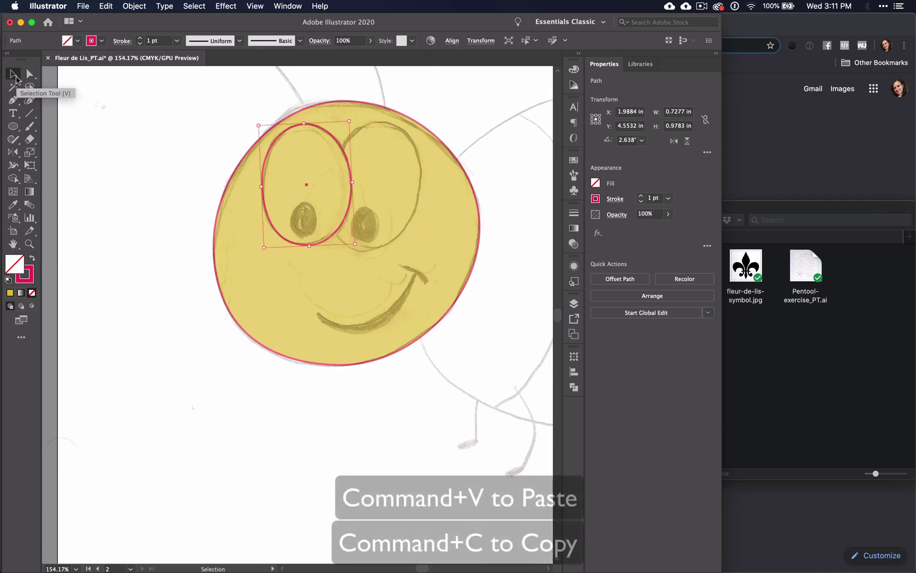
{"action": "key", "text": "super+v"}
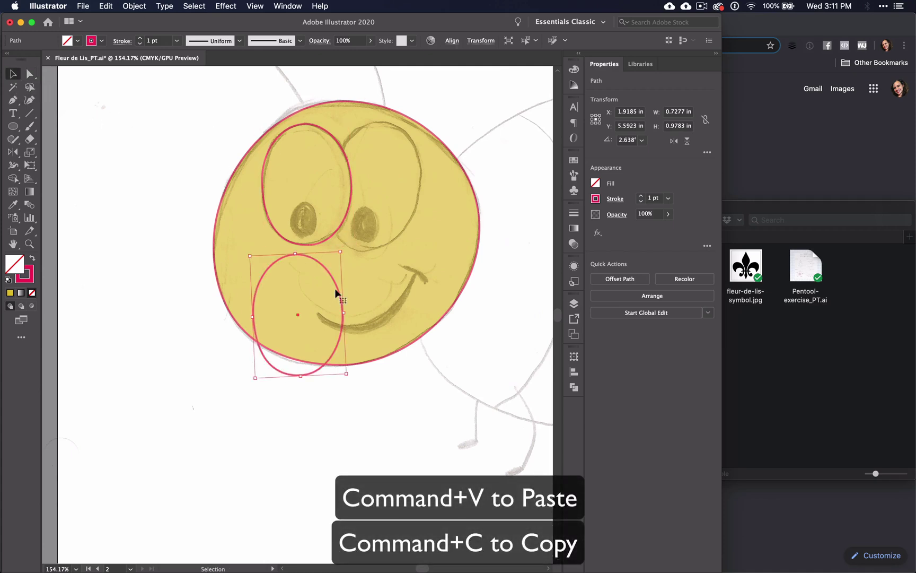
{"action": "left_click_drag", "start_coordinate": [335, 286], "coordinate": [415, 156]}
{"action": "left_click_drag", "start_coordinate": [423, 118], "coordinate": [437, 133]}
{"action": "left_click_drag", "start_coordinate": [366, 245], "coordinate": [360, 252]}
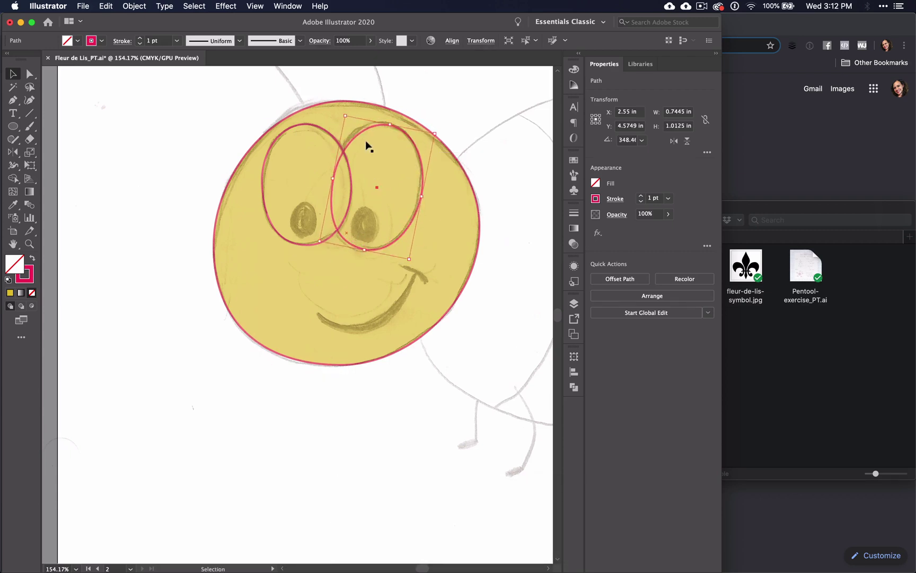
{"action": "left_click_drag", "start_coordinate": [345, 115], "coordinate": [342, 115]}
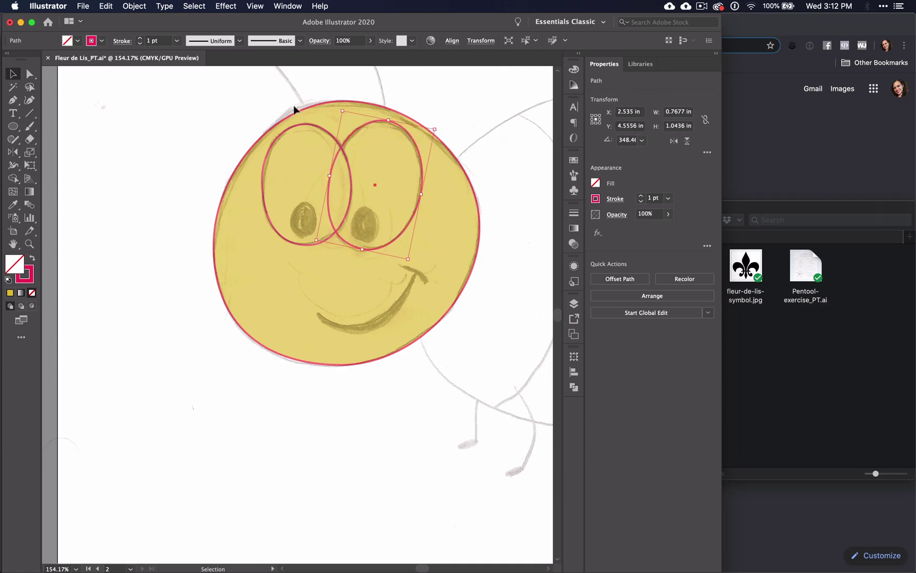
Select both eye ellipses together
{"action": "left_click", "coordinate": [96, 207]}
{"action": "left_click", "coordinate": [279, 180]}
{"action": "left_click", "coordinate": [313, 128]}
{"action": "left_click", "coordinate": [364, 125], "text": "shift"}
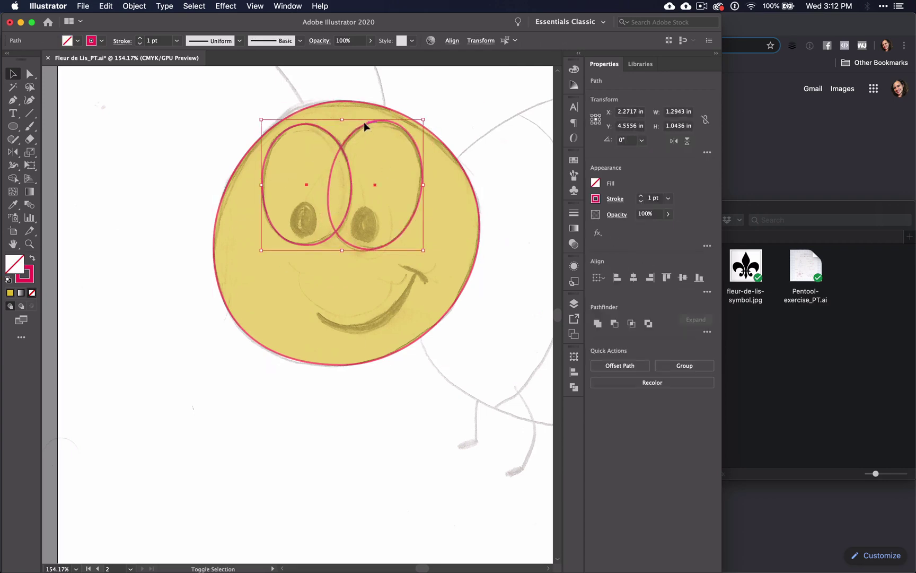
Give both eye ellipses a white fill (FFFFFF), then deselect them
{"action": "left_click", "coordinate": [9, 292]}
{"action": "double_click", "coordinate": [15, 264]}
{"action": "type", "text": "FFFFFF"}
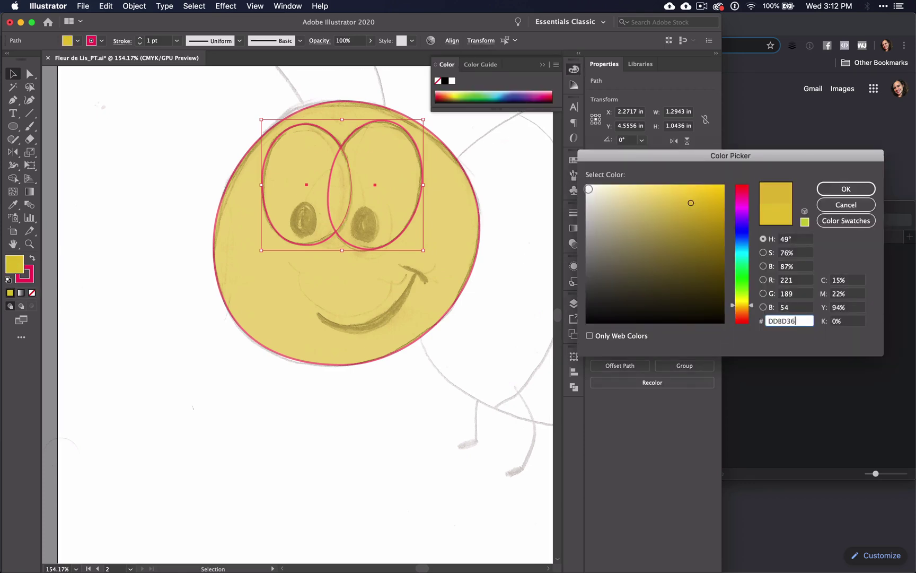
{"action": "left_click", "coordinate": [832, 190]}
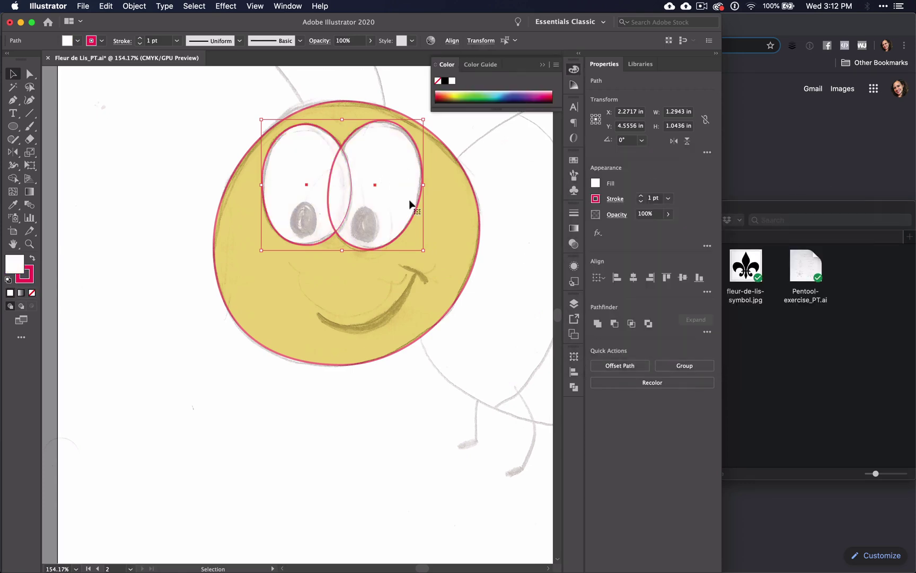
{"action": "left_click", "coordinate": [162, 227]}
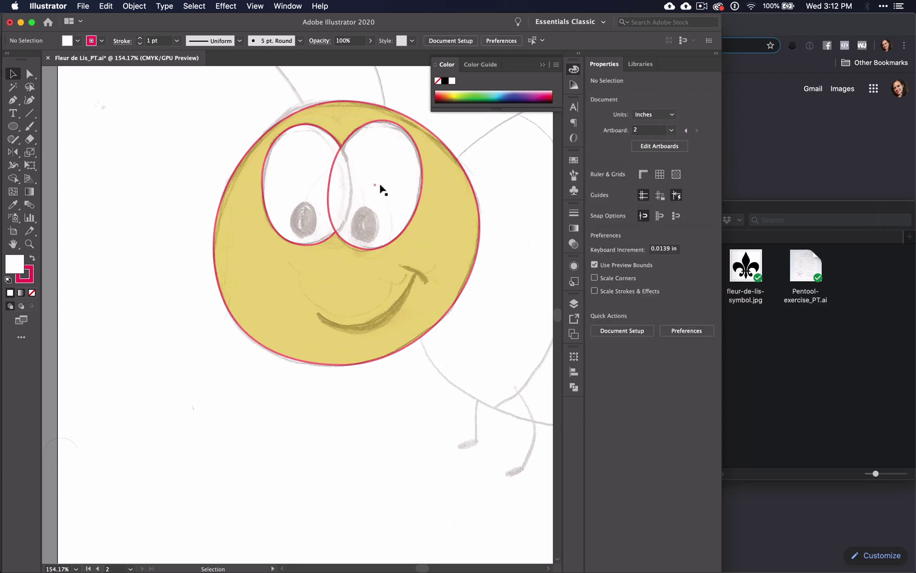
Send the right eye ellipse to the back with Arrange > Send to Back
{"action": "left_click", "coordinate": [396, 197]}
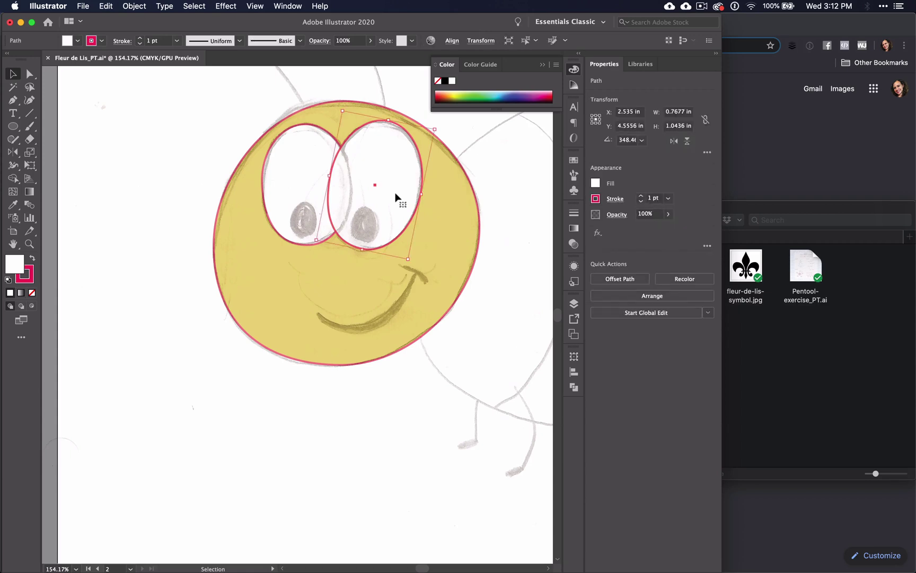
{"action": "right_click", "coordinate": [396, 194]}
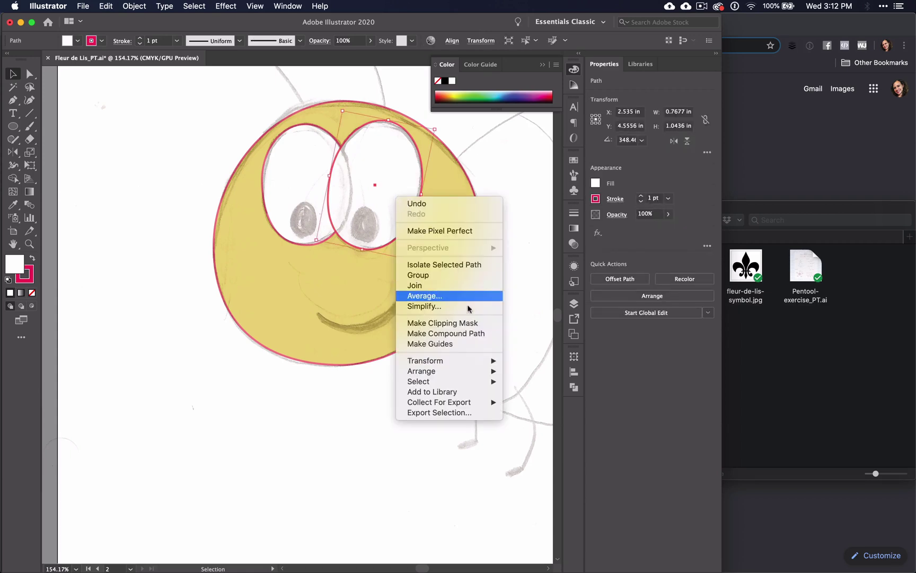
{"action": "mouse_move", "coordinate": [487, 374]}
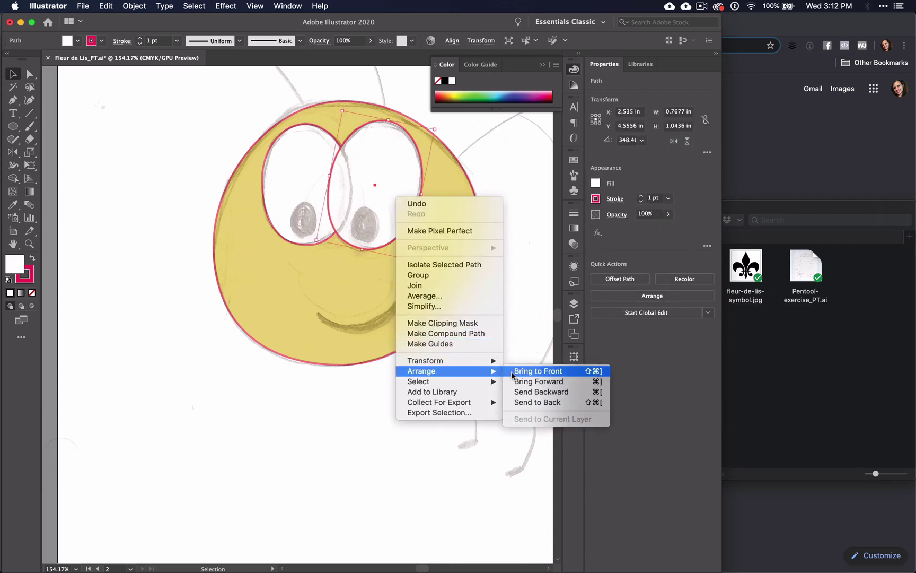
{"action": "left_click", "coordinate": [552, 403]}
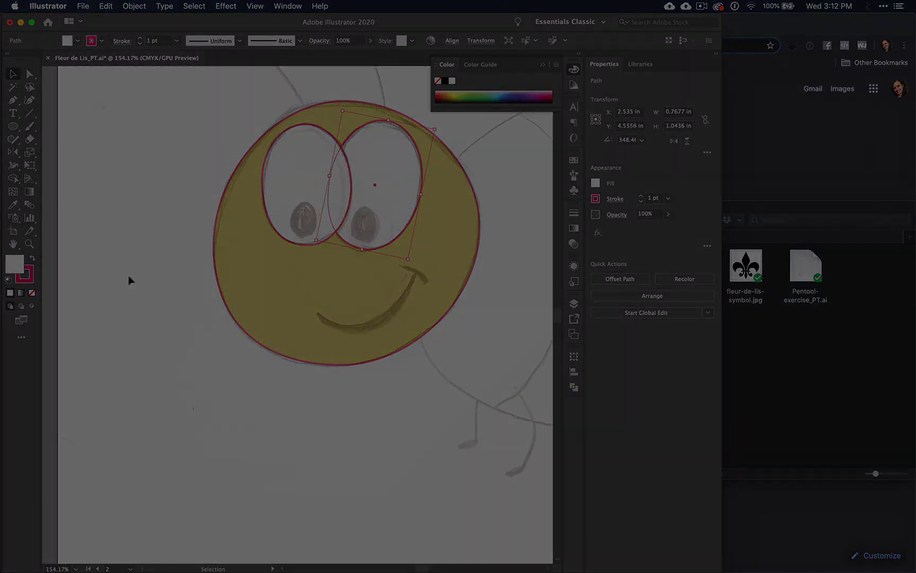